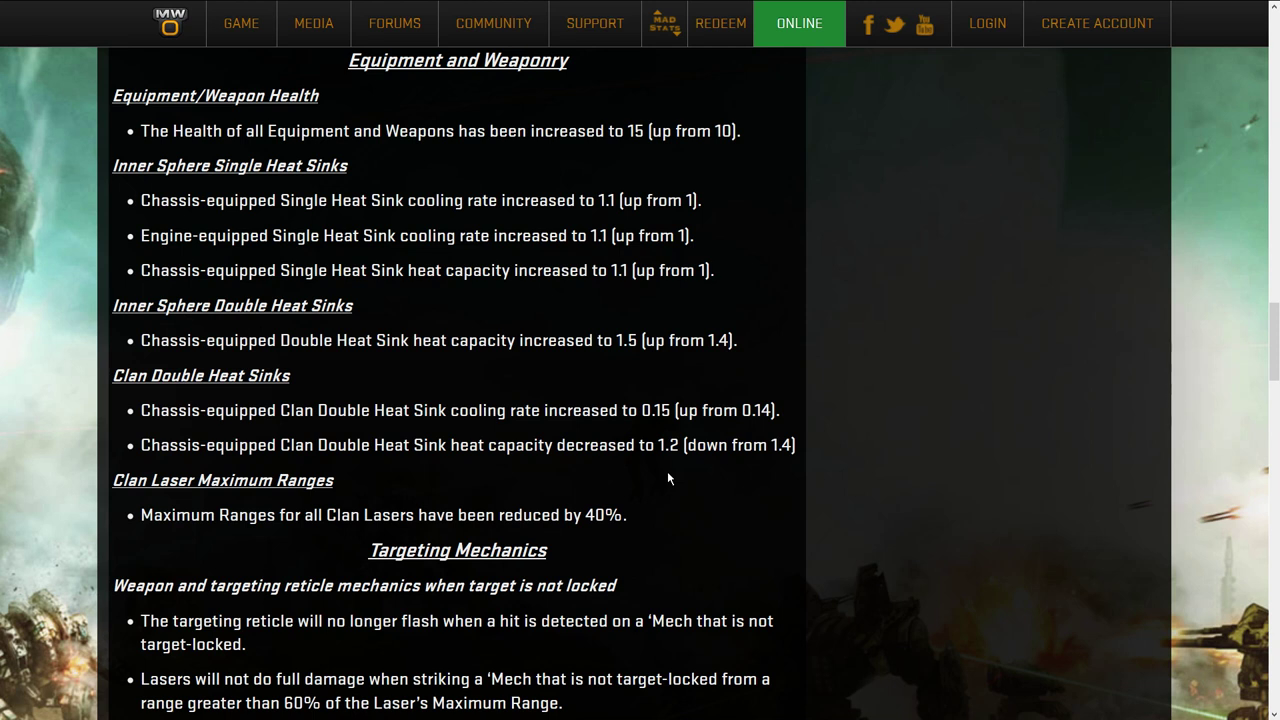
Examine the Clan Double Heat Sink cooling rate change and the Clan Laser Maximum Ranges note in the patch notes.
left_click_drag(638, 410, 783, 412)
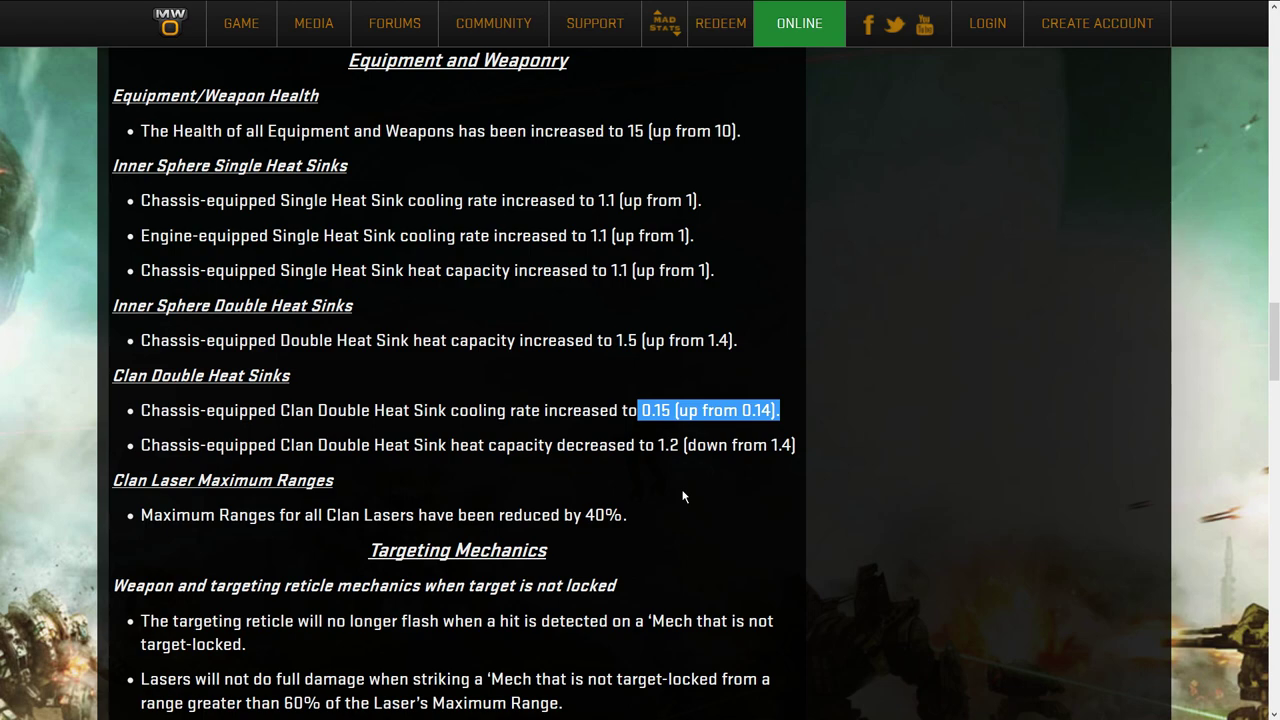
scroll(681, 496, "down", 2)
left_click(629, 407)
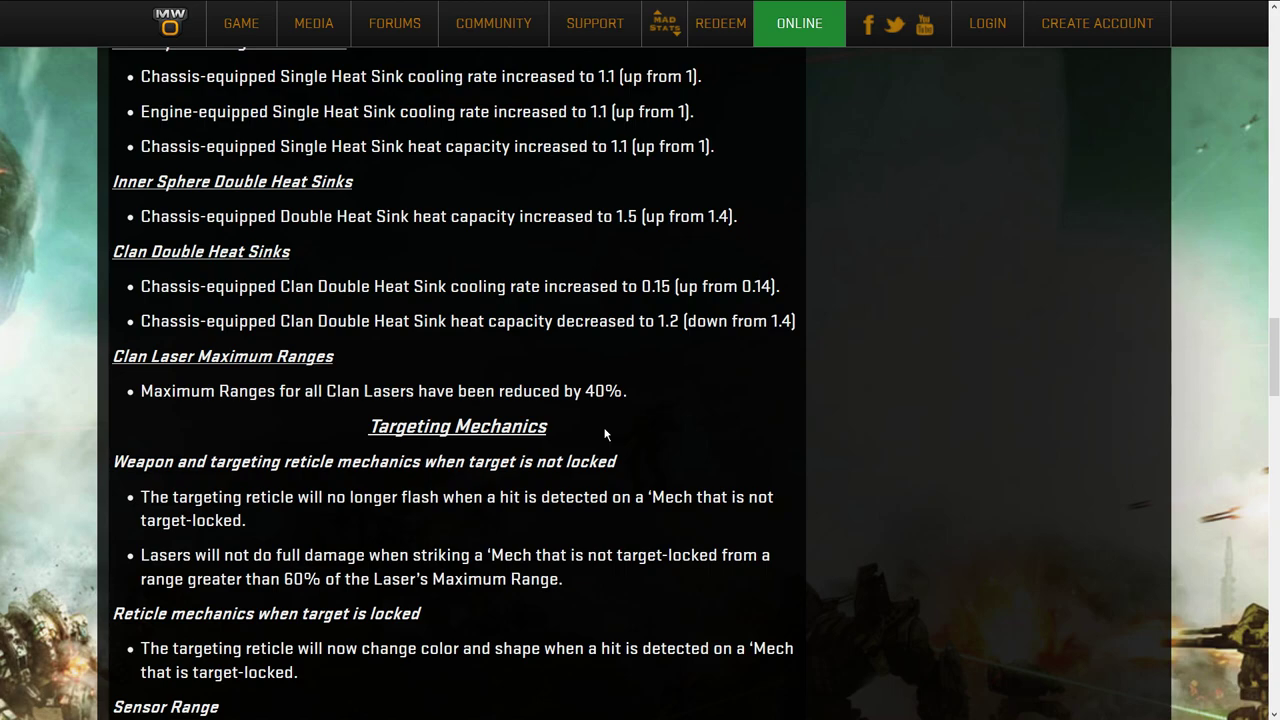
Switch to the Mechwarrior.xlsx workbook in Excel and compare Range and Max Range of the SMALL LASER and C-ER SML LASER in the Current table.
key("alt+Tab")
key("alt+Tab")
key("alt+Tab")
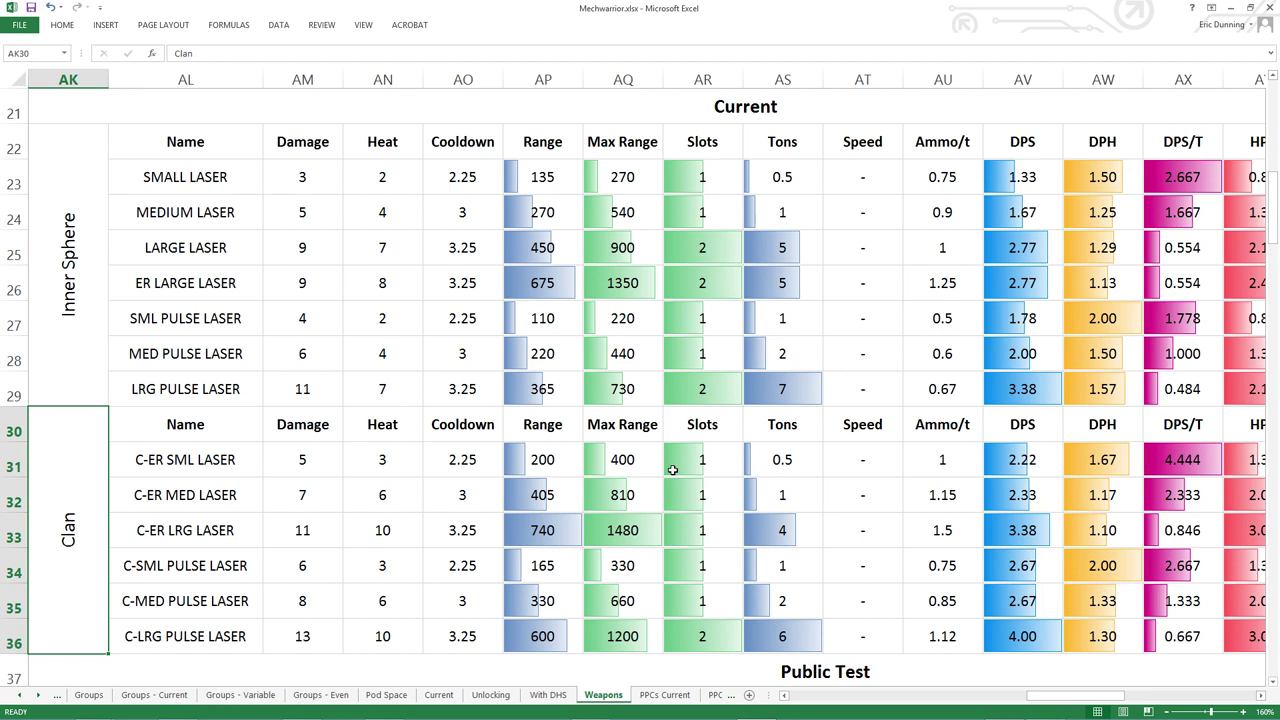
left_click(70, 115)
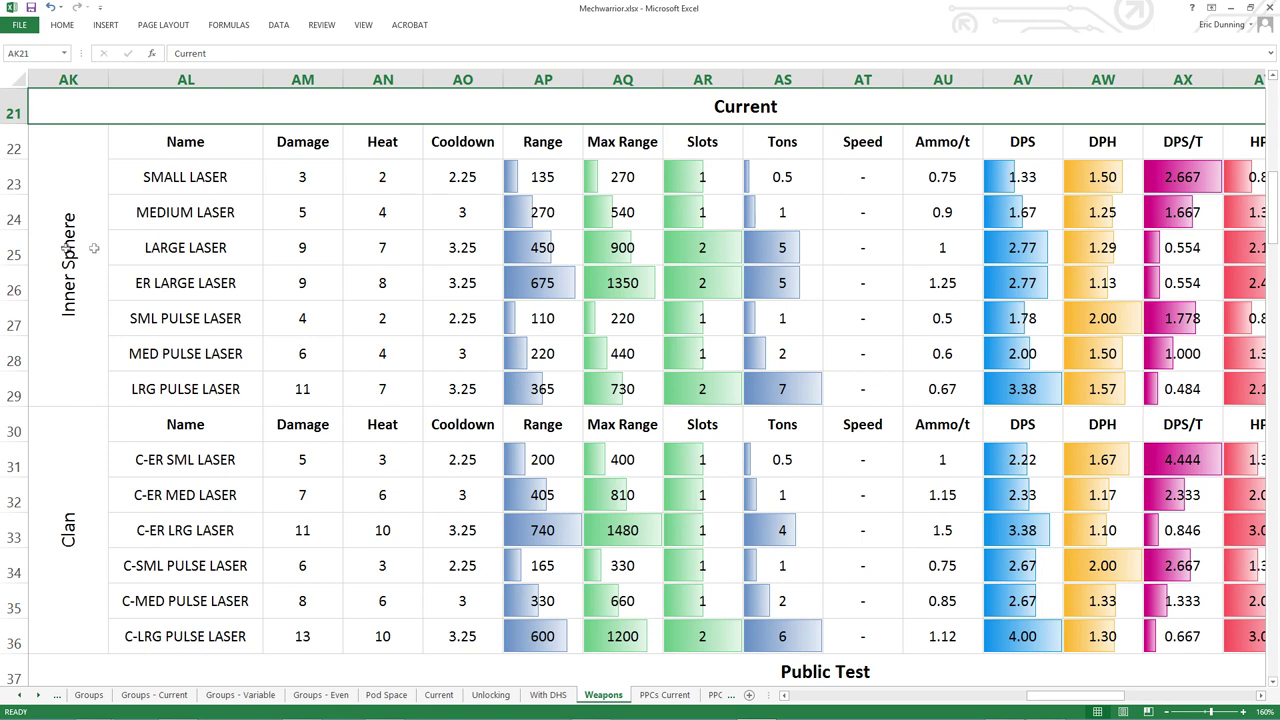
left_click_drag(558, 171, 563, 388)
left_click_drag(636, 170, 645, 392)
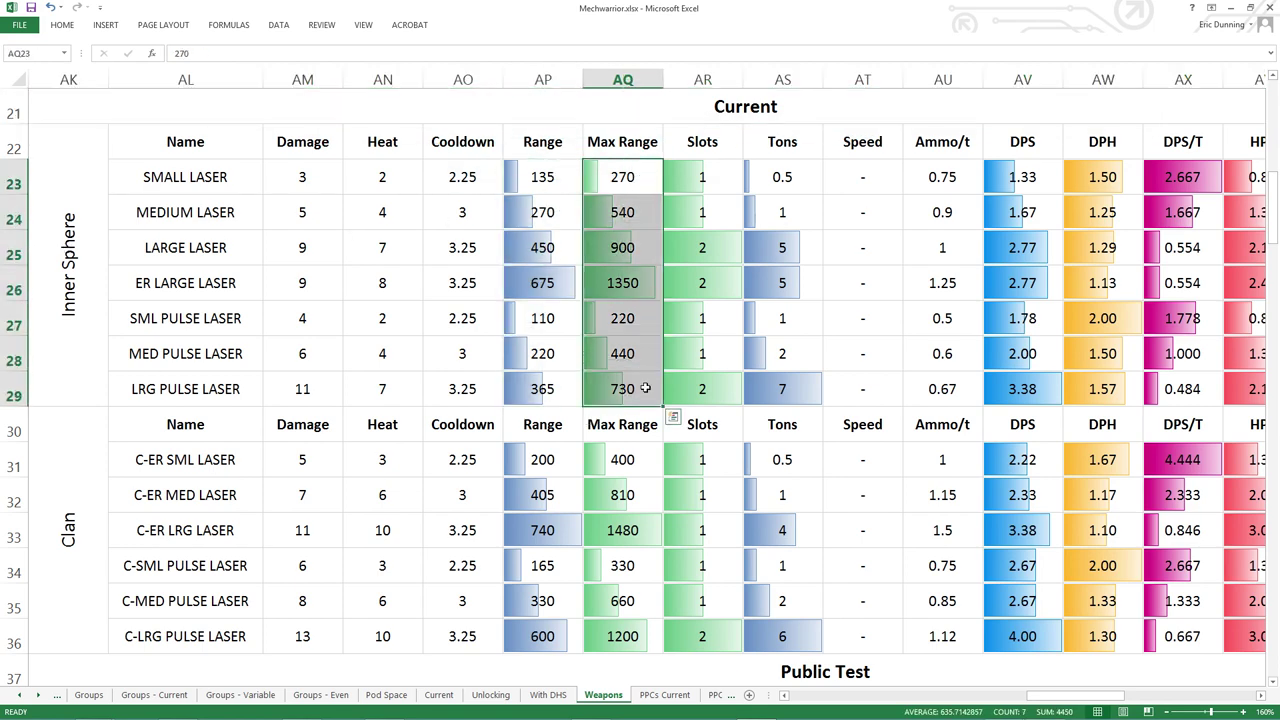
left_click(543, 176)
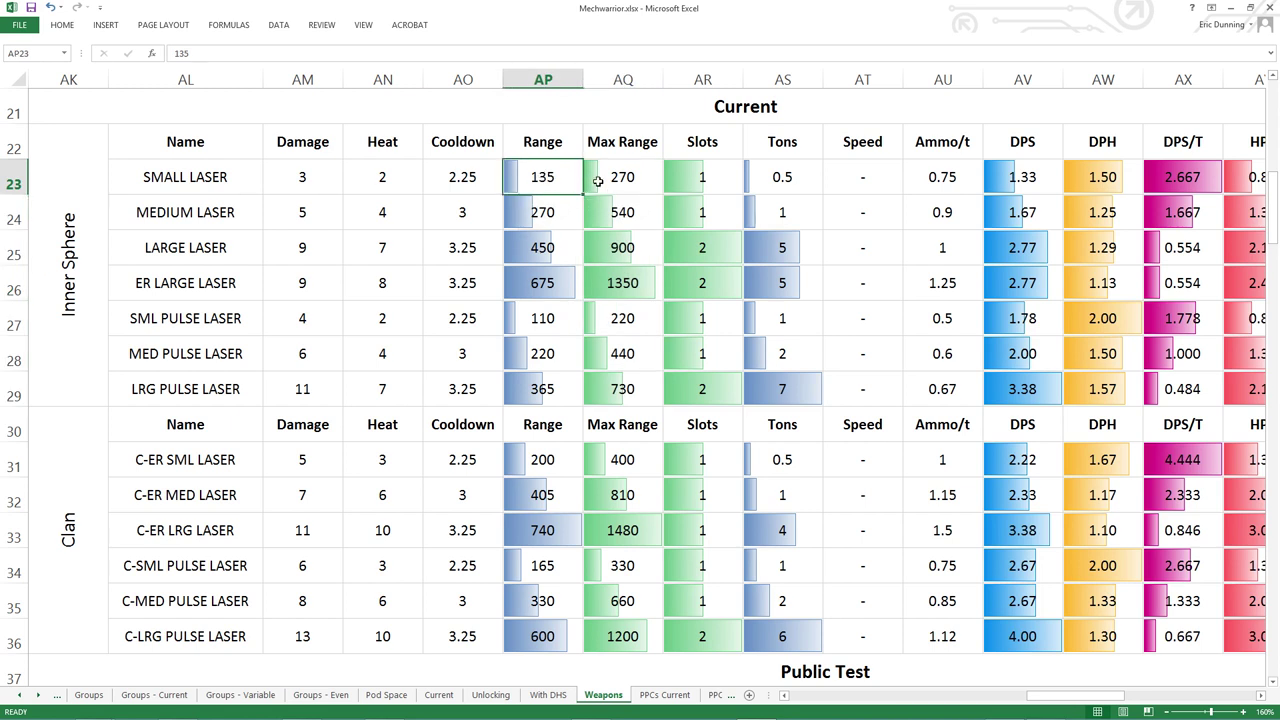
left_click(532, 462)
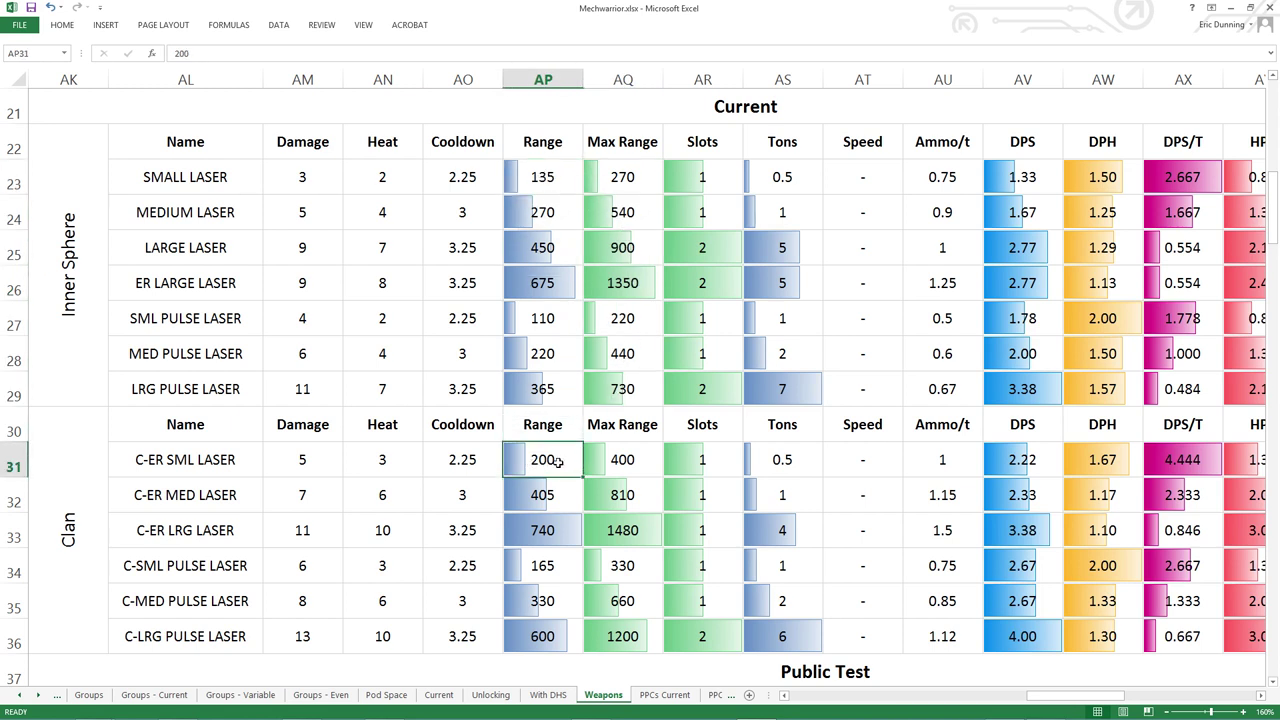
left_click(326, 464)
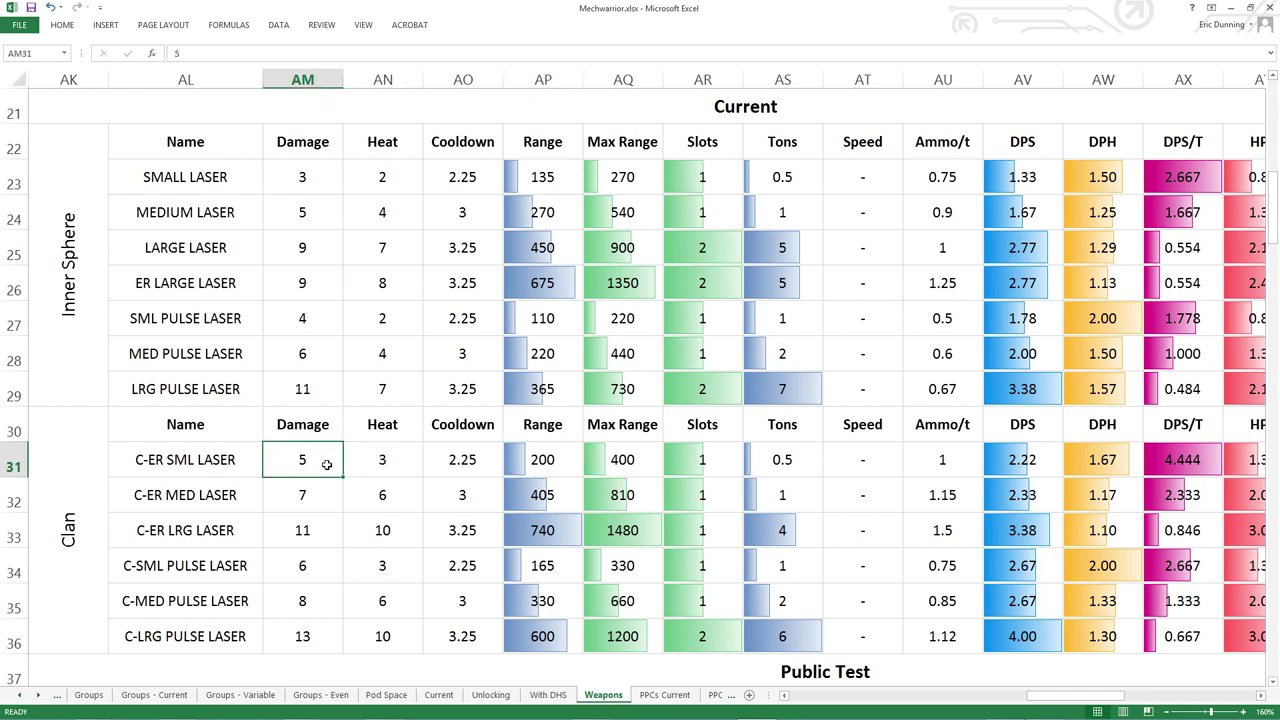
left_click(608, 463)
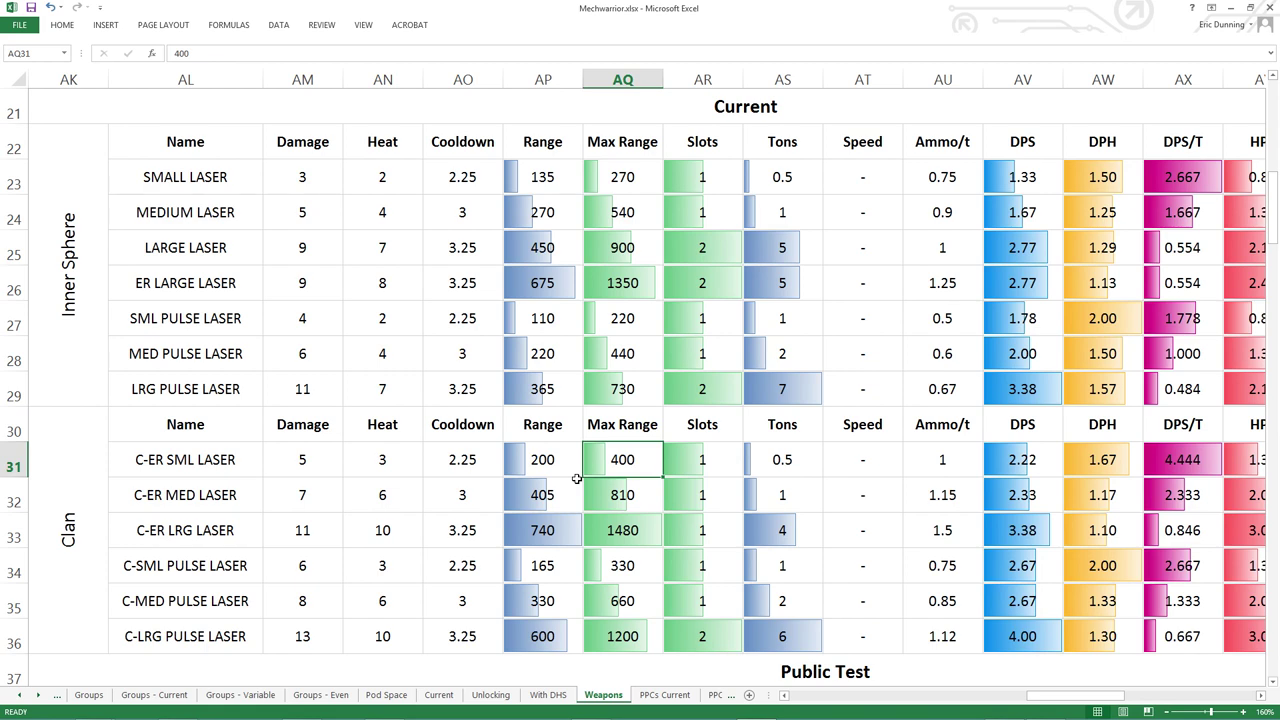
Examine the Max Range and Range columns across the Inner Sphere and Clan lasers in the Current table.
left_click(645, 182)
key("ctrl+shift+Down")
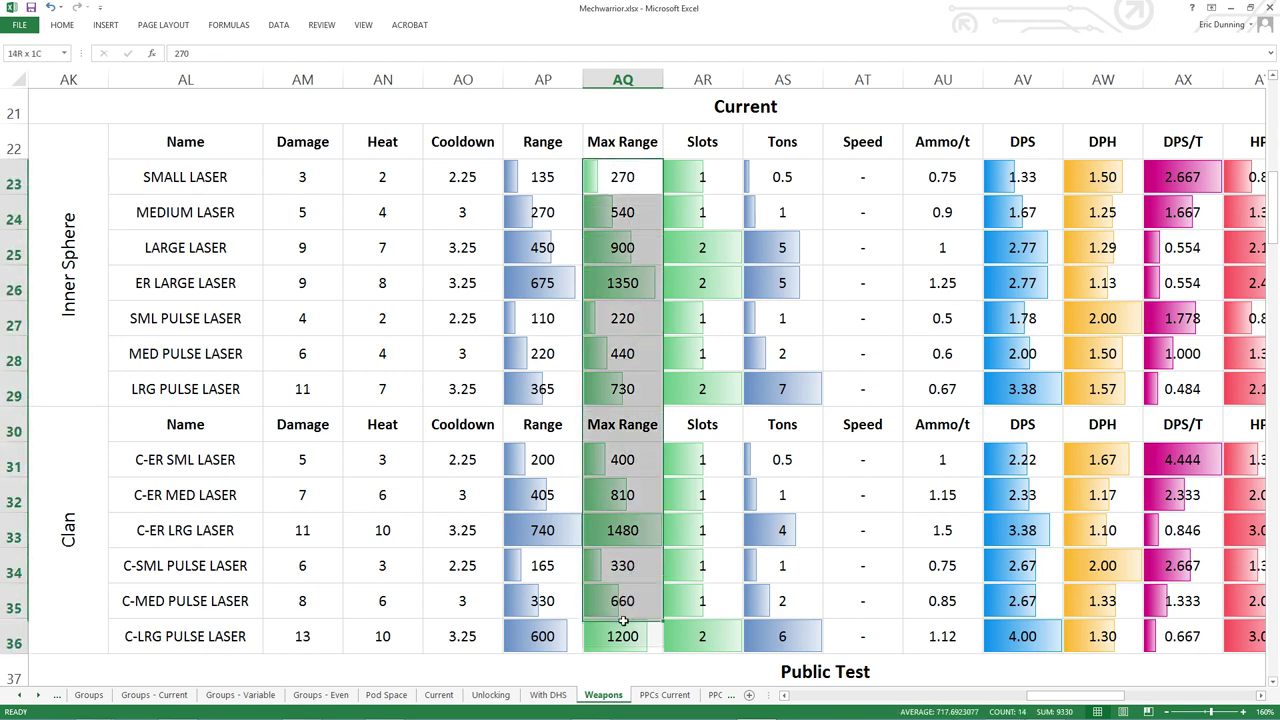
left_click(577, 180)
key("ctrl+shift+Down")
scroll(555, 495, "down", 1)
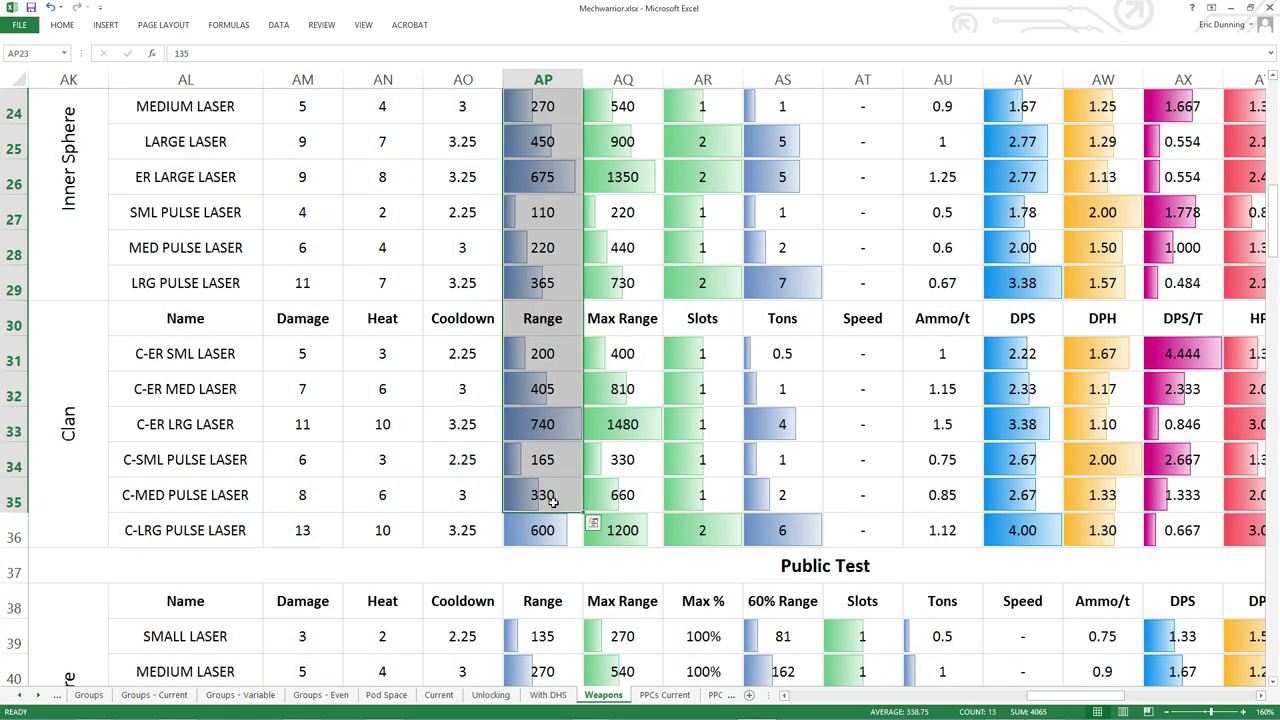
left_click(550, 495)
scroll(550, 495, "up", 2)
scroll(552, 495, "down", 1)
left_click_drag(550, 177, 556, 628)
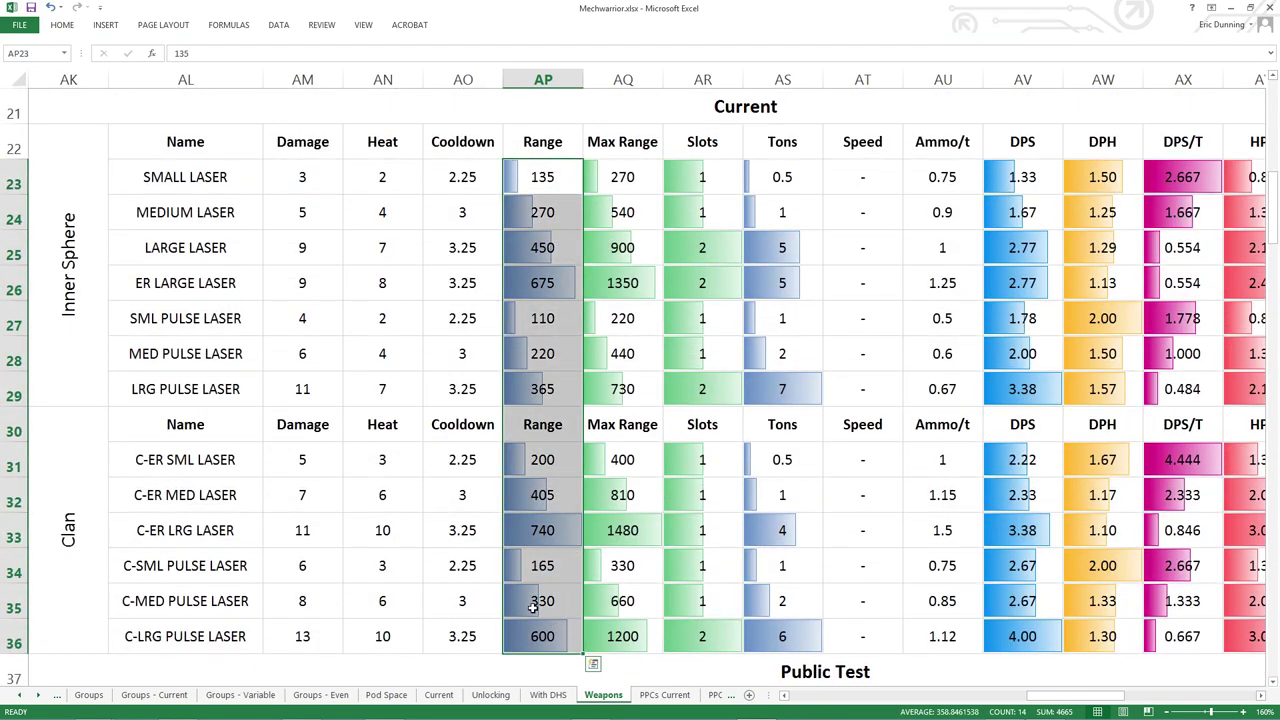
Highlight the Max % column in the Public Test table and check it against the Clan laser range note in the patch notes.
left_click(97, 516)
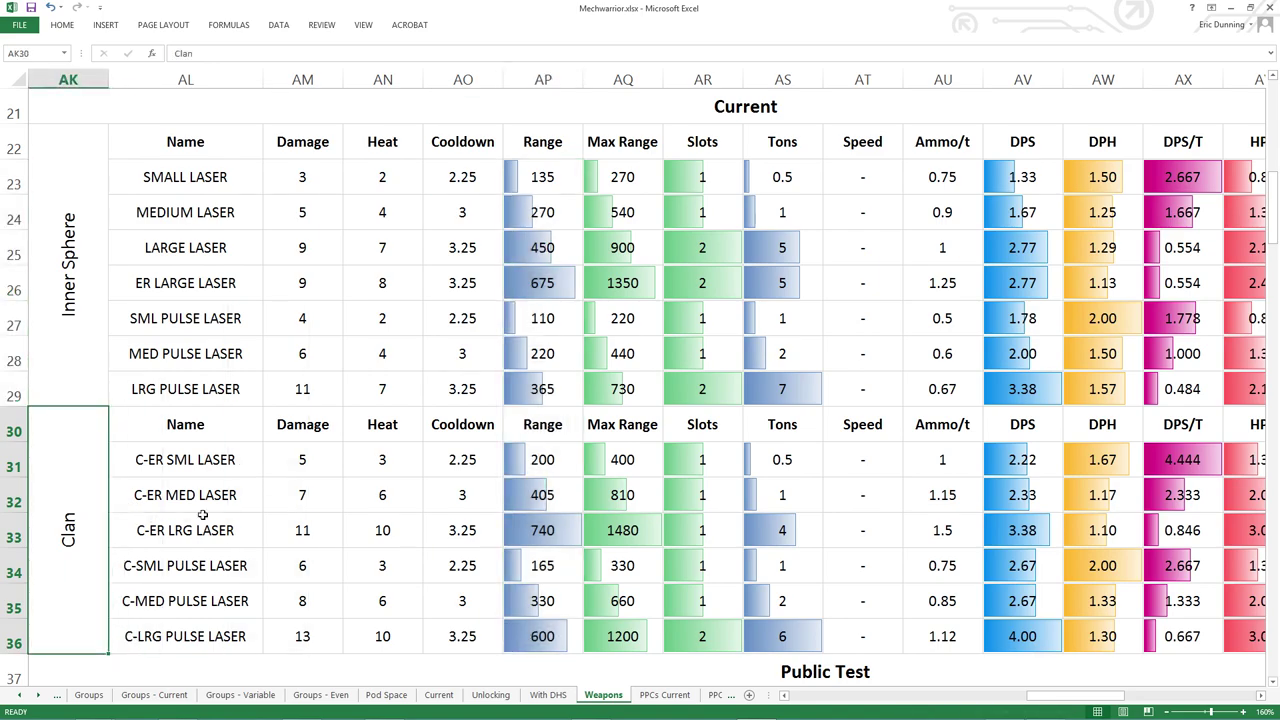
key("Page_Down")
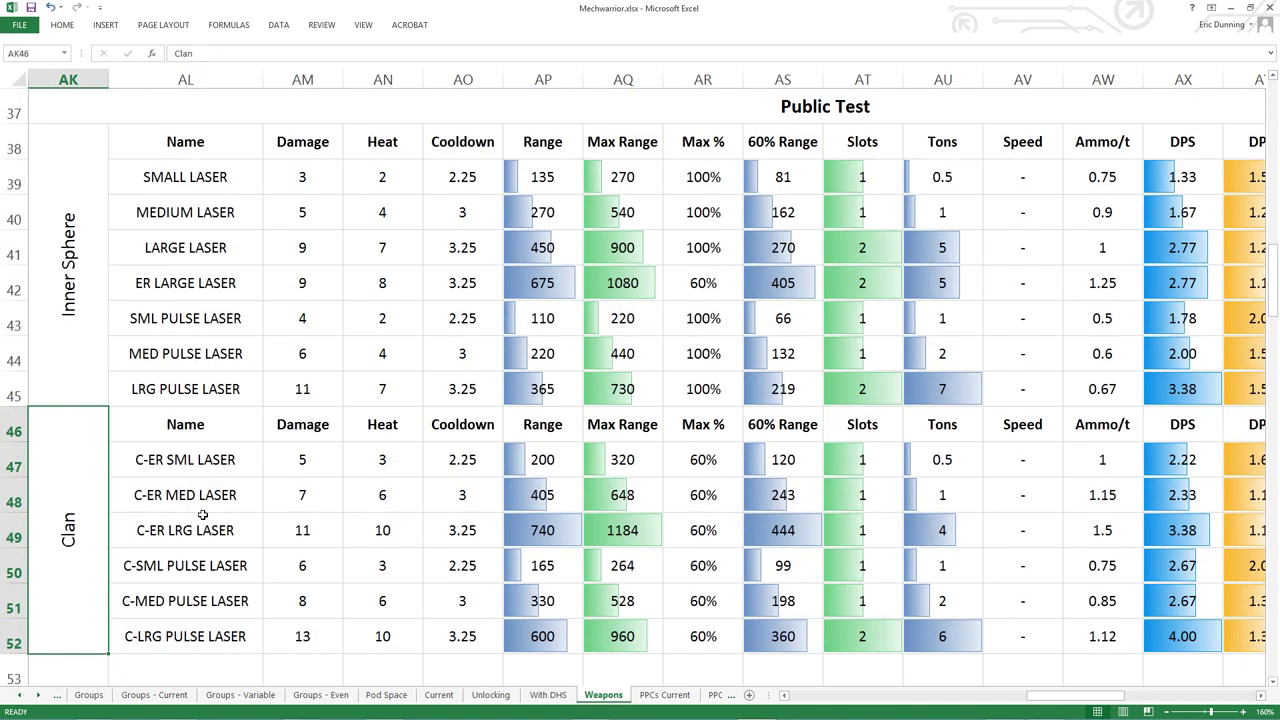
left_click(698, 318)
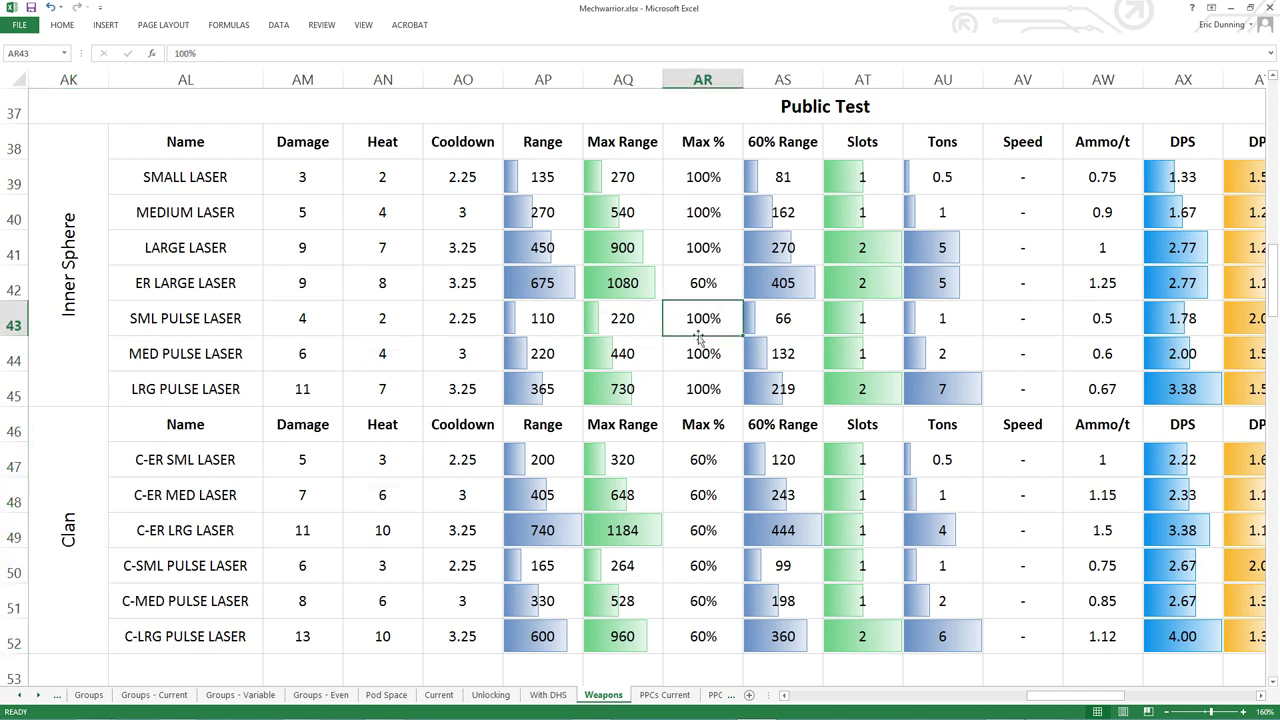
left_click_drag(708, 145, 768, 630)
left_click_drag(704, 141, 703, 638)
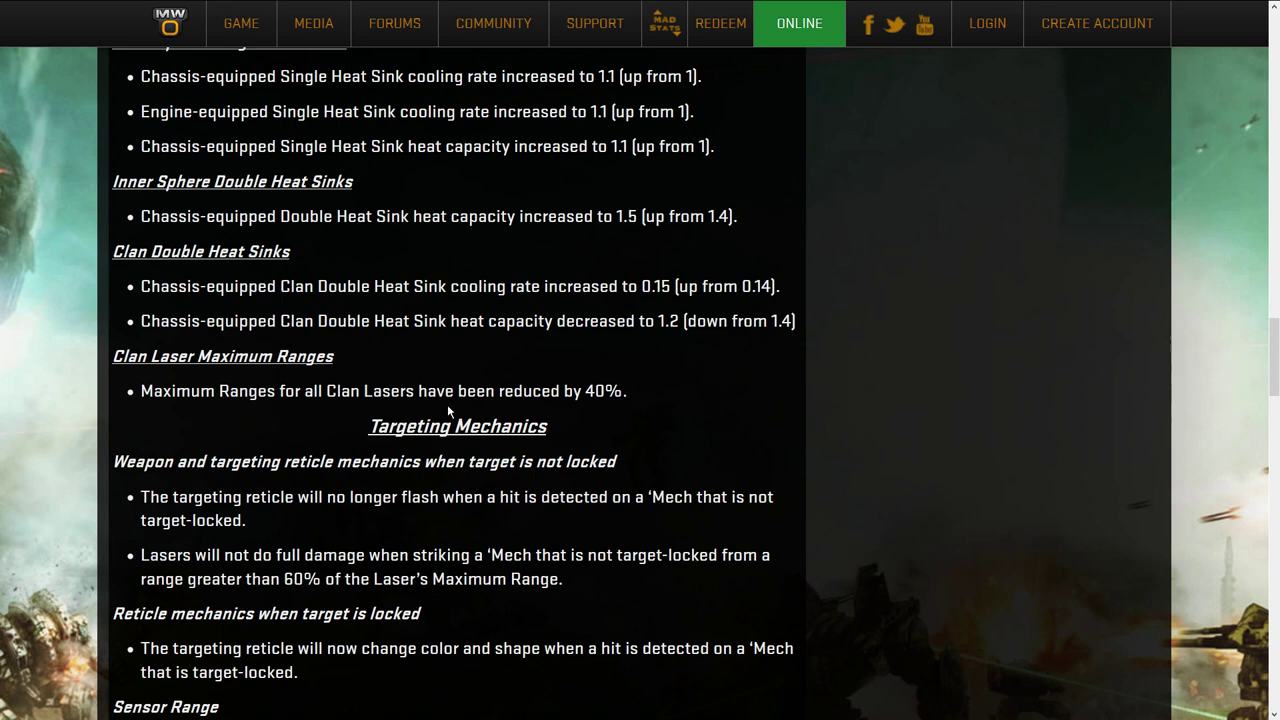
key("alt+Tab")
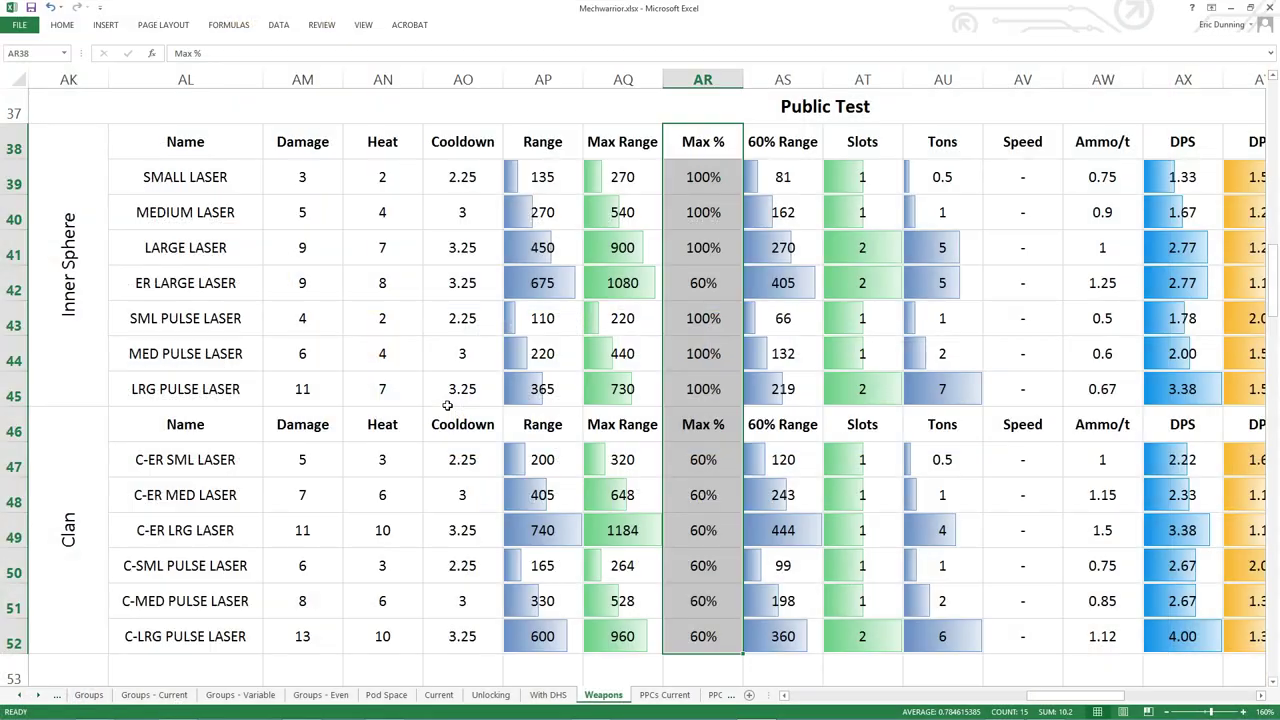
Examine the C-ER SML LASER's Range, Max Range and Max % in the Public Test table.
left_click(546, 178)
left_click(545, 460)
left_click_drag(254, 458, 534, 456)
left_click(543, 458)
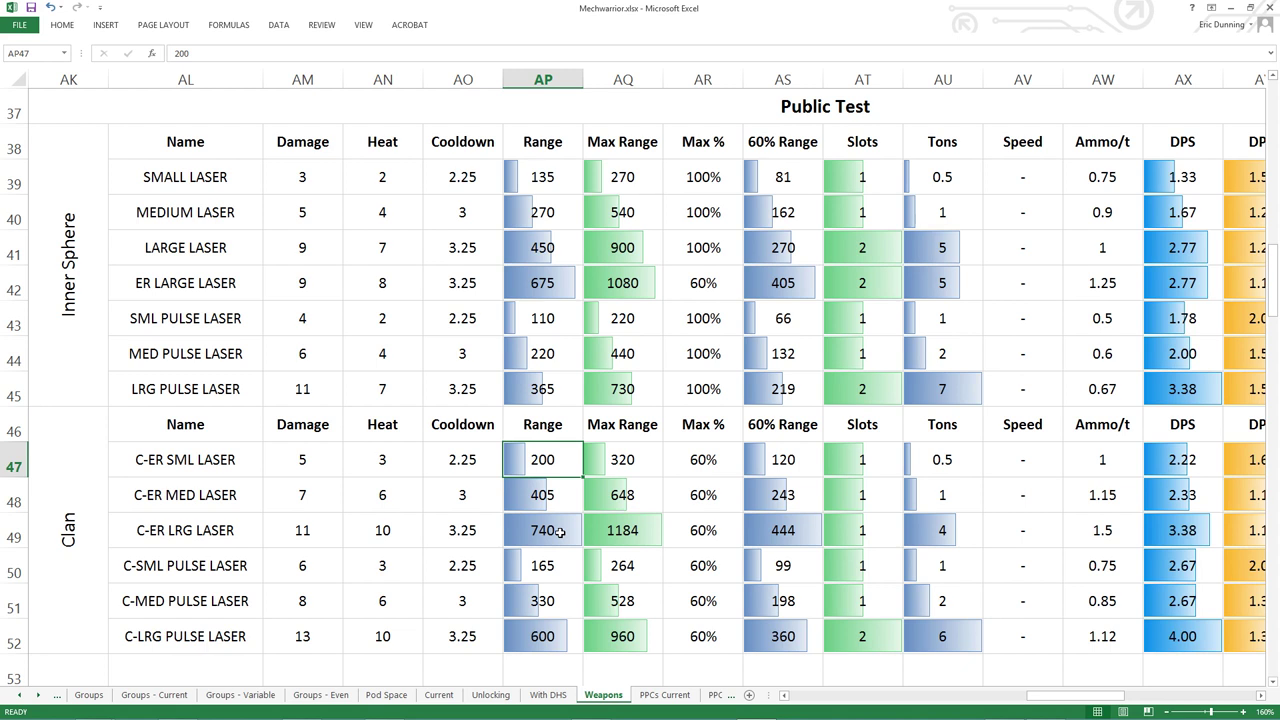
key("Right")
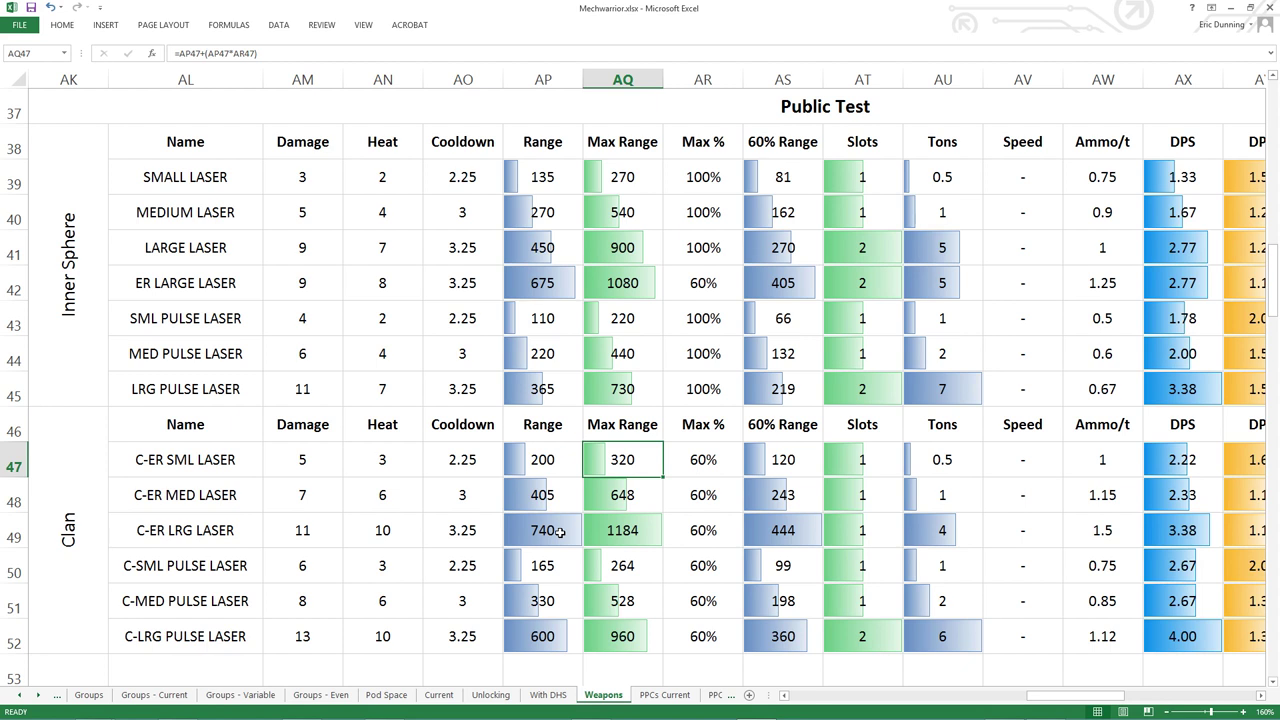
left_click(672, 460)
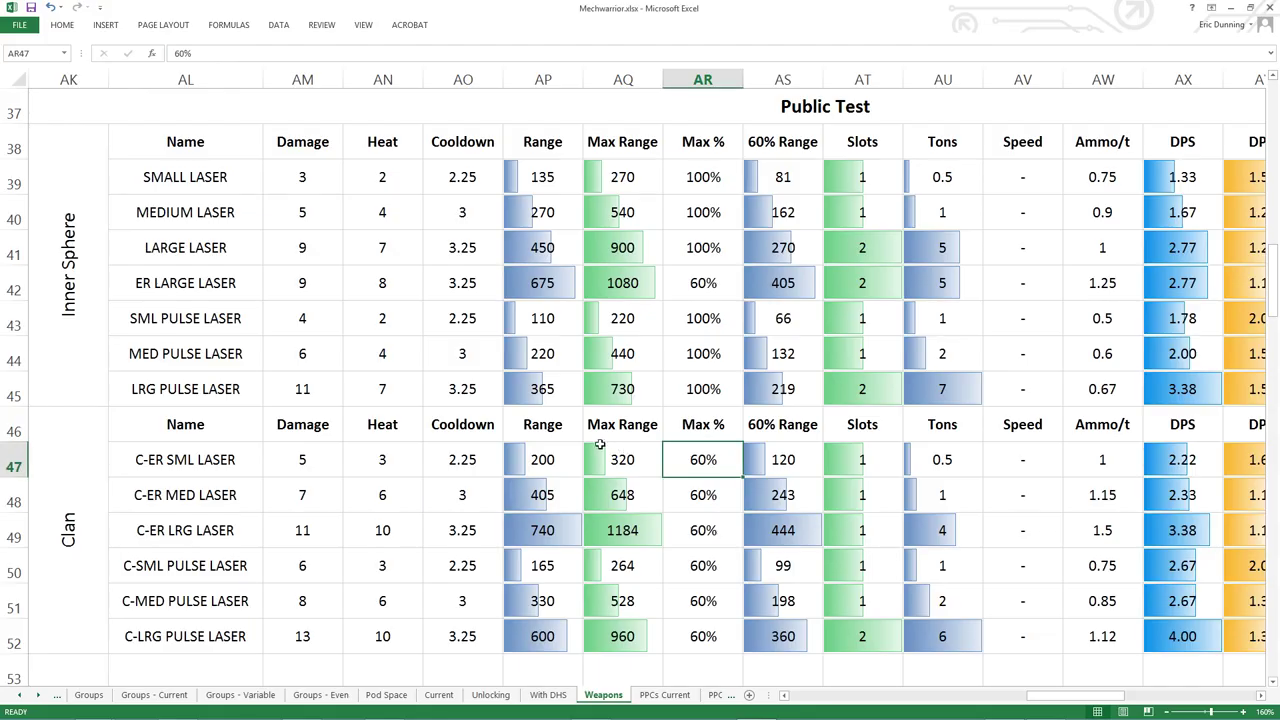
left_click(597, 462)
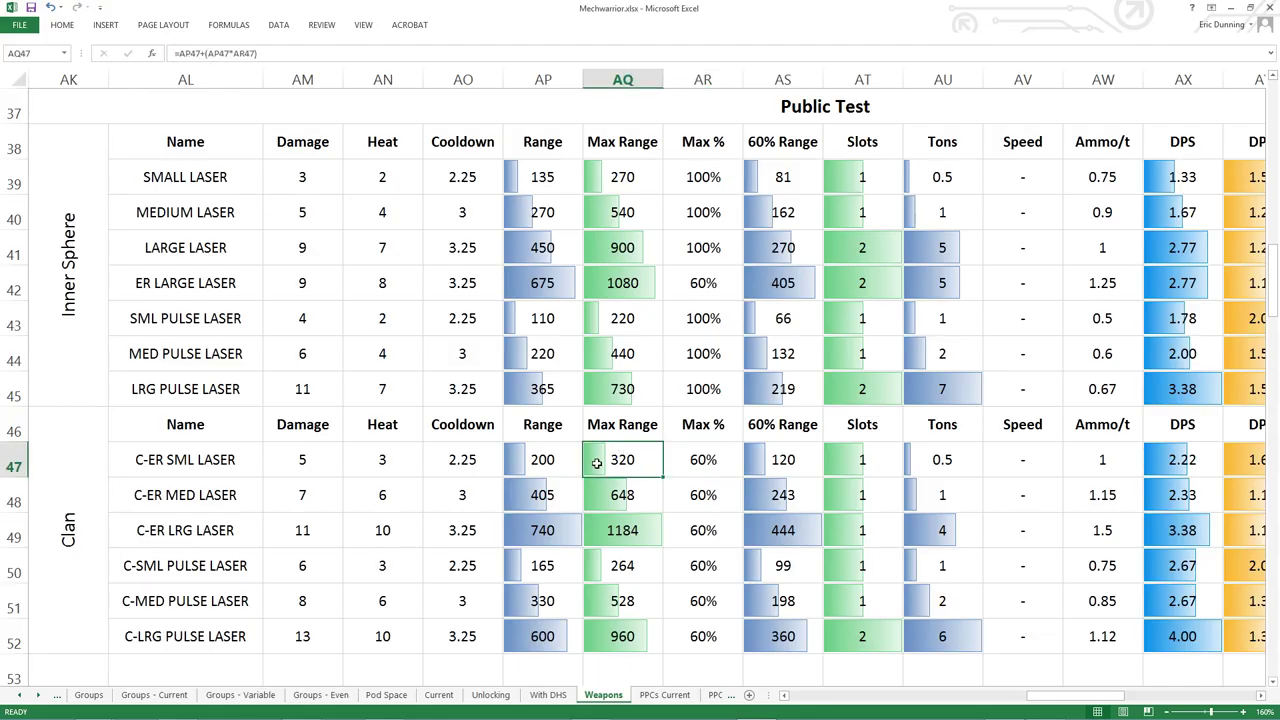
Inspect the C-ER SML LASER's Max Range formula and highlight the Max % values of all Clan lasers.
left_click(224, 466)
left_click(564, 458)
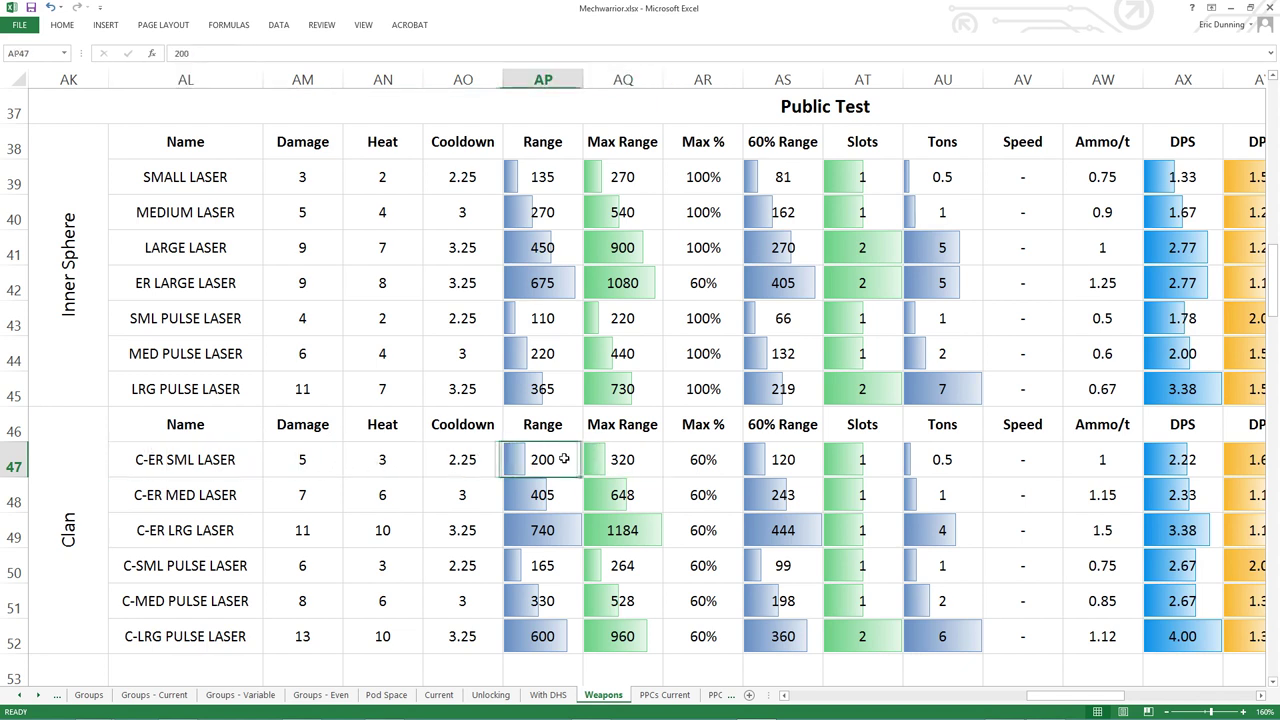
left_click(645, 459)
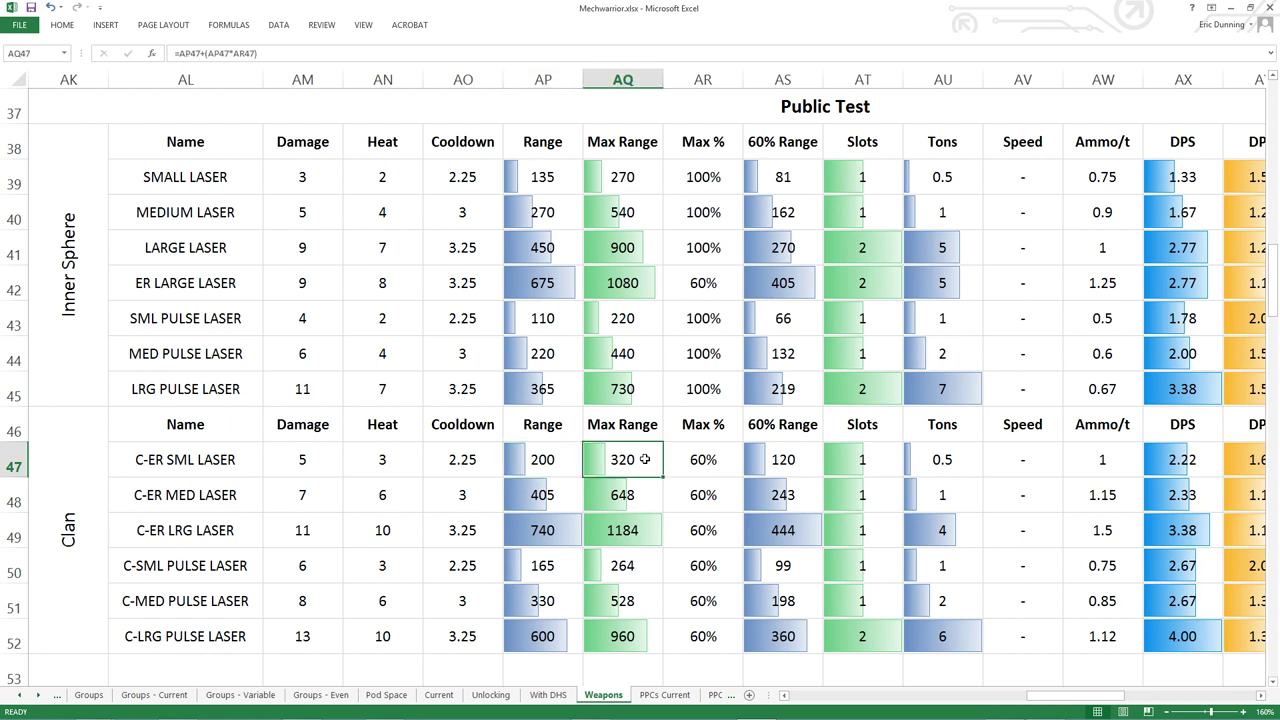
double_click(645, 459)
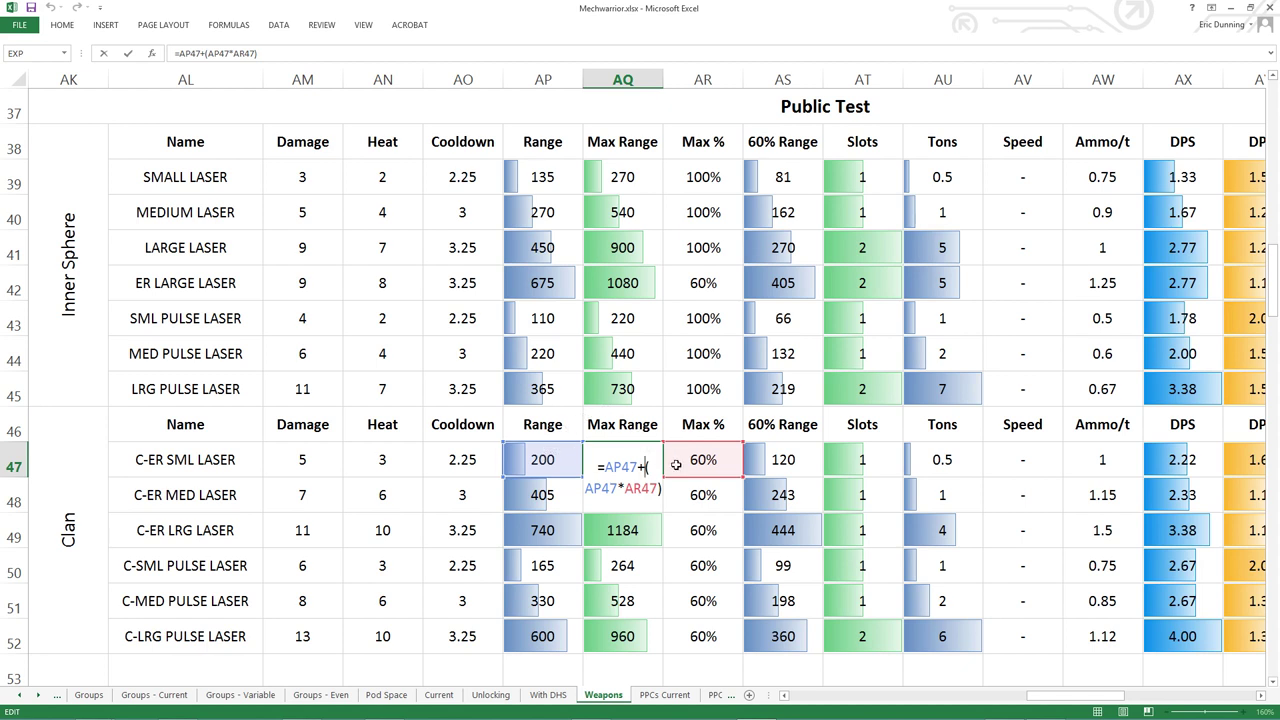
key("Return")
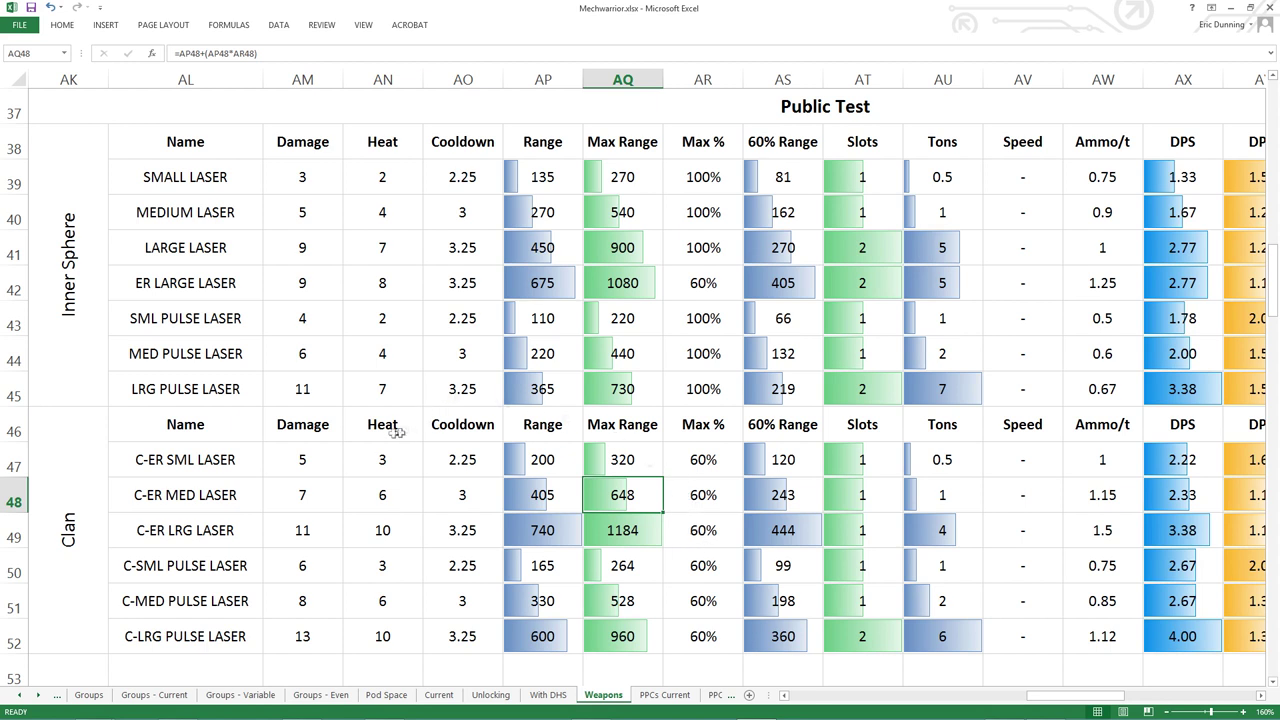
left_click_drag(220, 455, 712, 640)
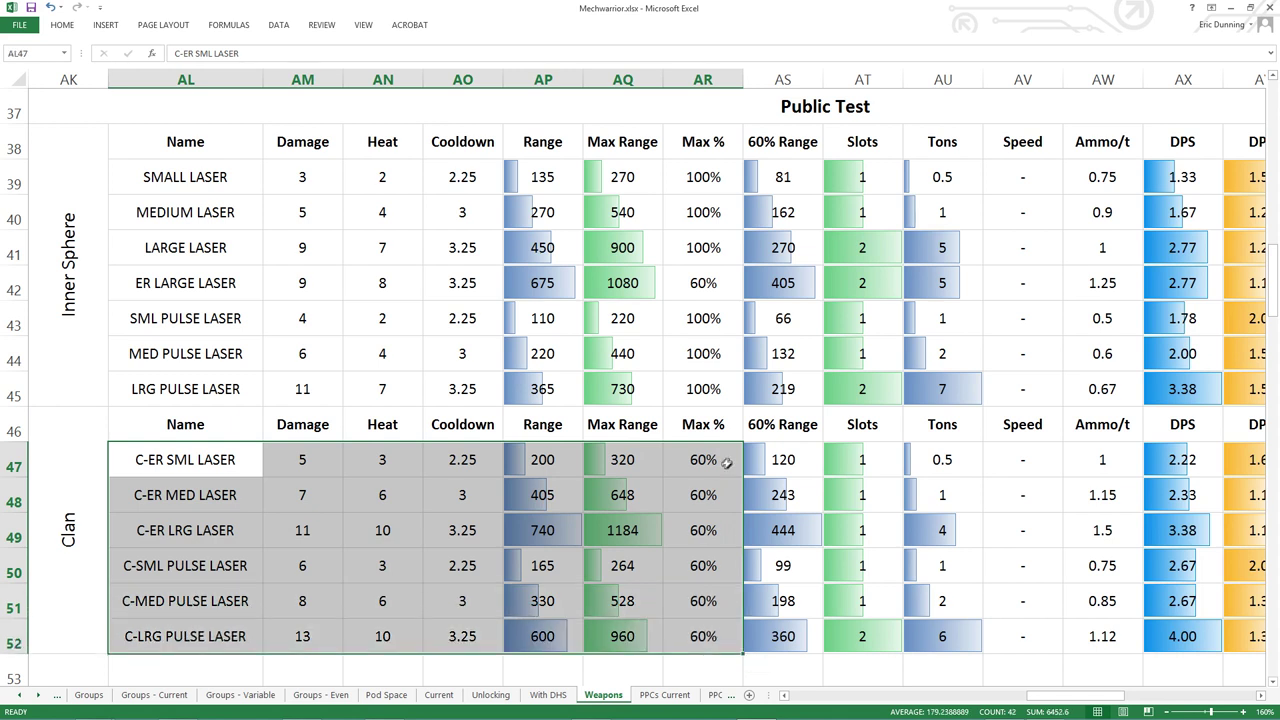
left_click_drag(721, 462, 728, 634)
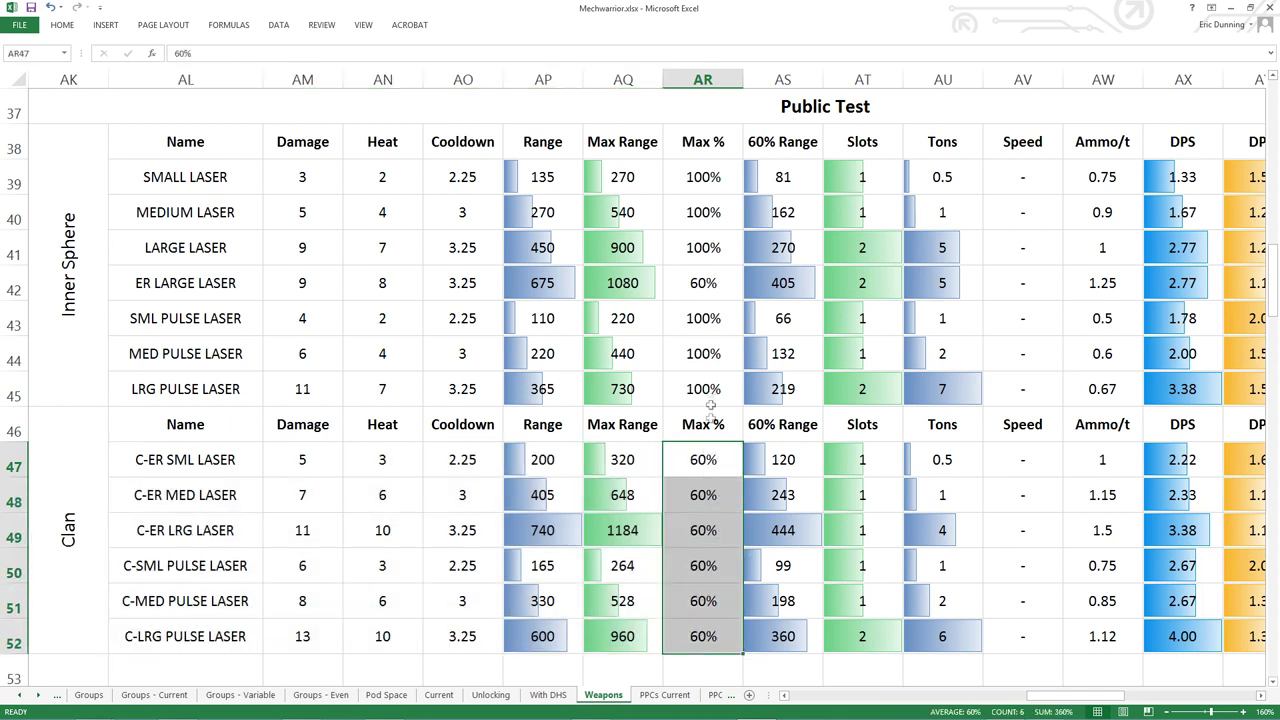
Try a Max % of 100% for the Public Test ER LARGE LASER, compare Max Range with the C-ER LRG LASER, and undo the change.
left_click(716, 287)
left_click_drag(253, 283, 750, 300)
left_click(730, 292)
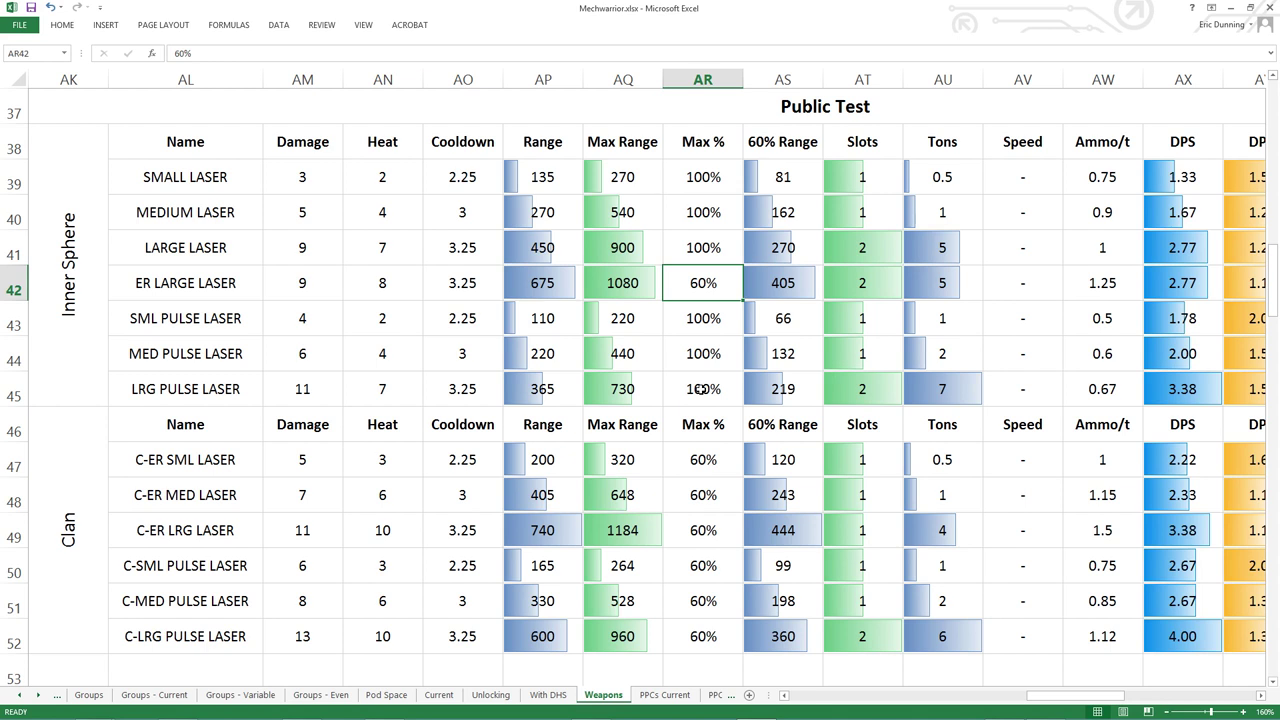
type("100")
key("Return")
left_click(628, 283)
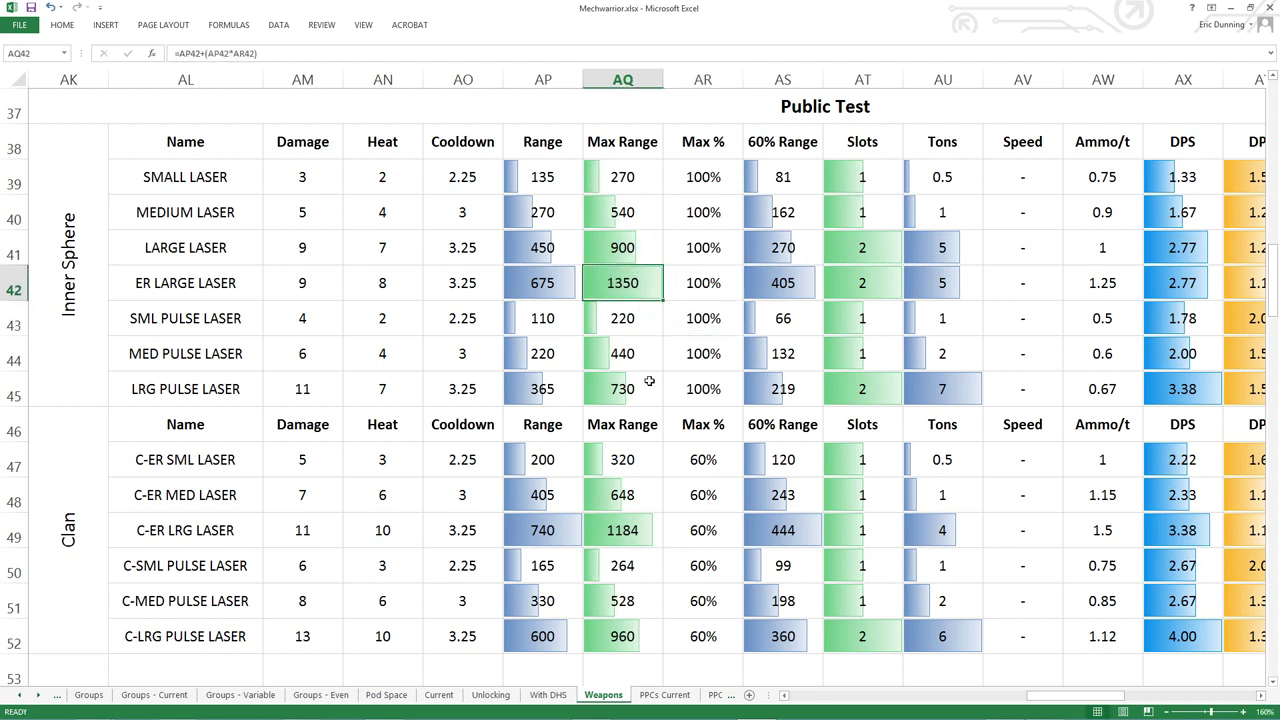
left_click(634, 531)
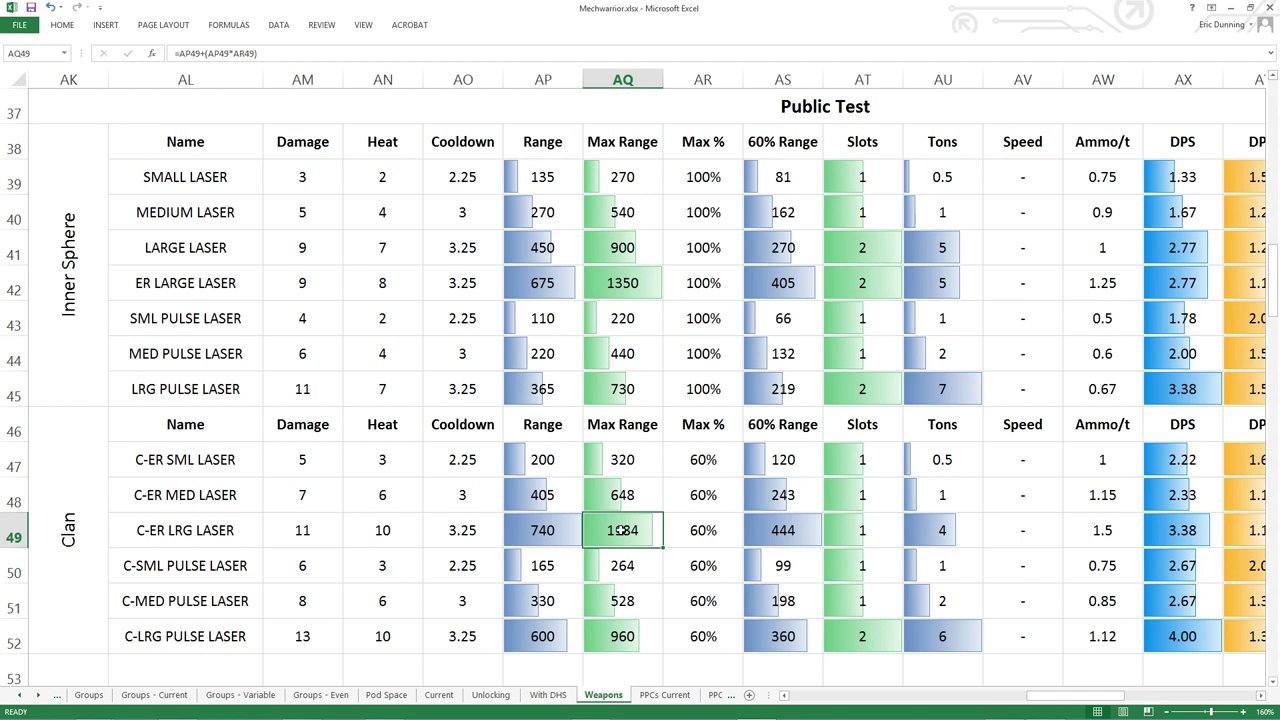
key("ctrl+z")
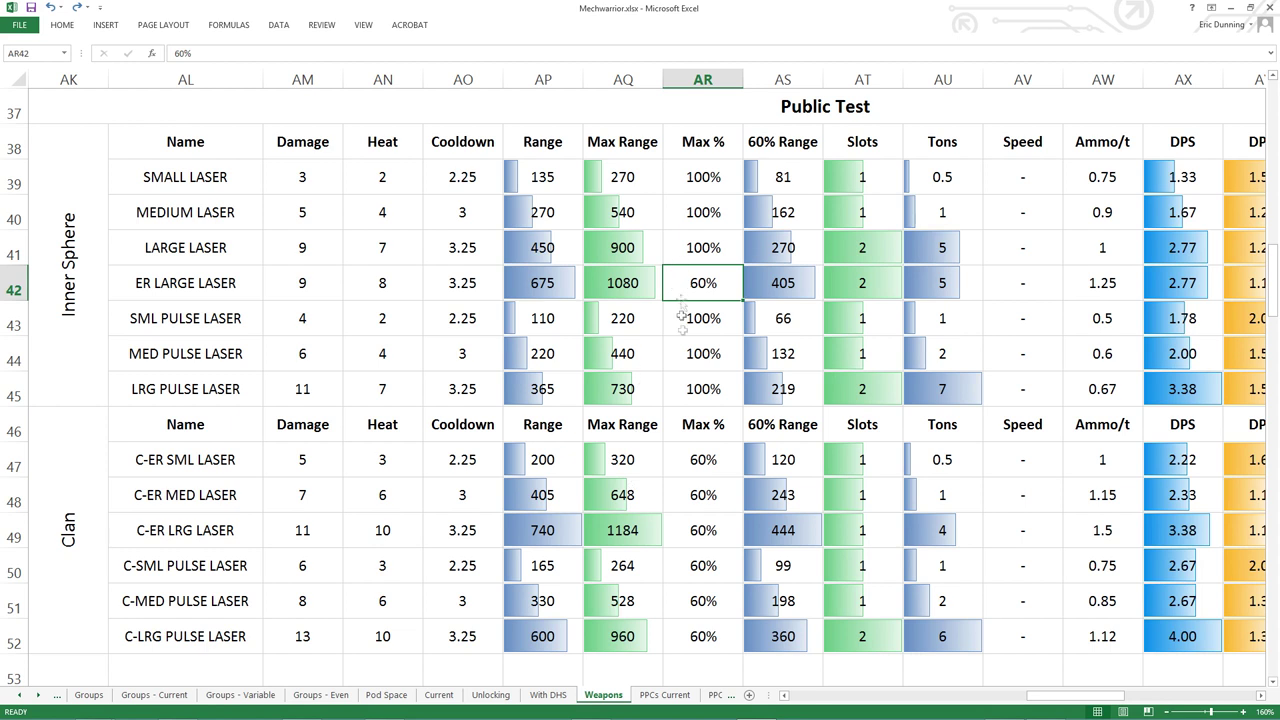
left_click(684, 348)
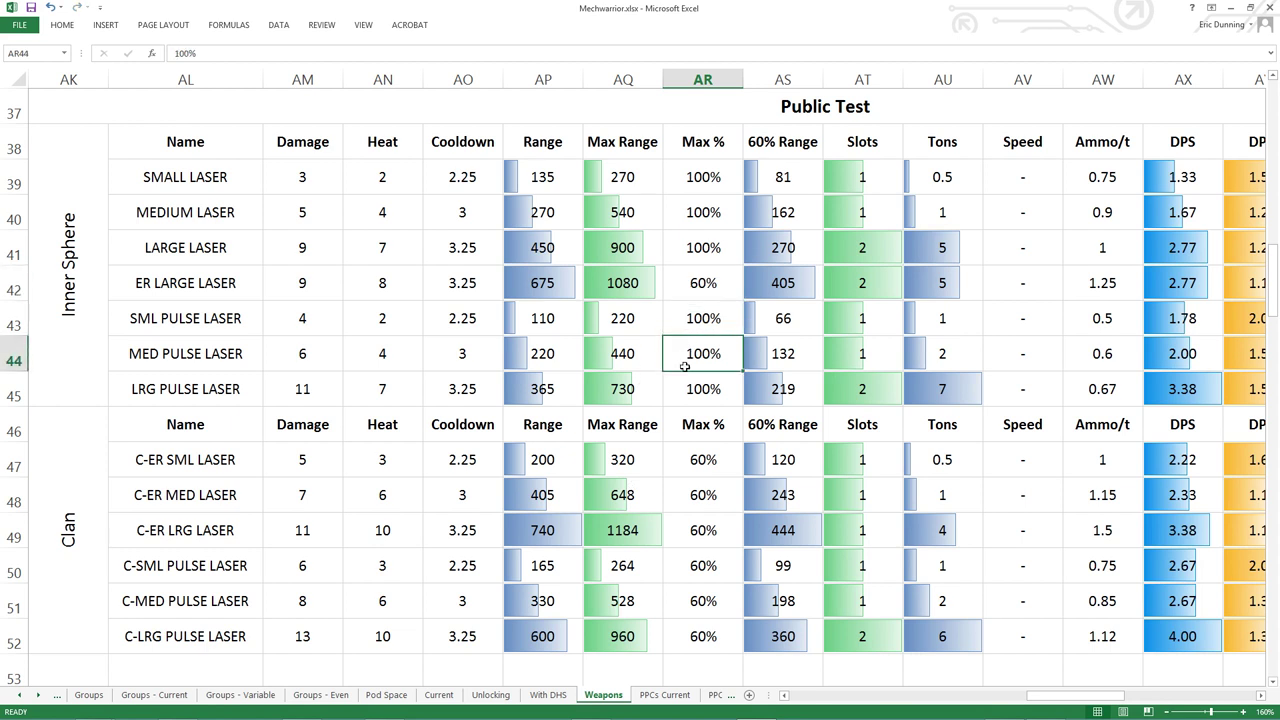
Switch to the MechWarrior Online public test client and open the loadout of the Griffin GRF-1N(P).
key("alt+Tab")
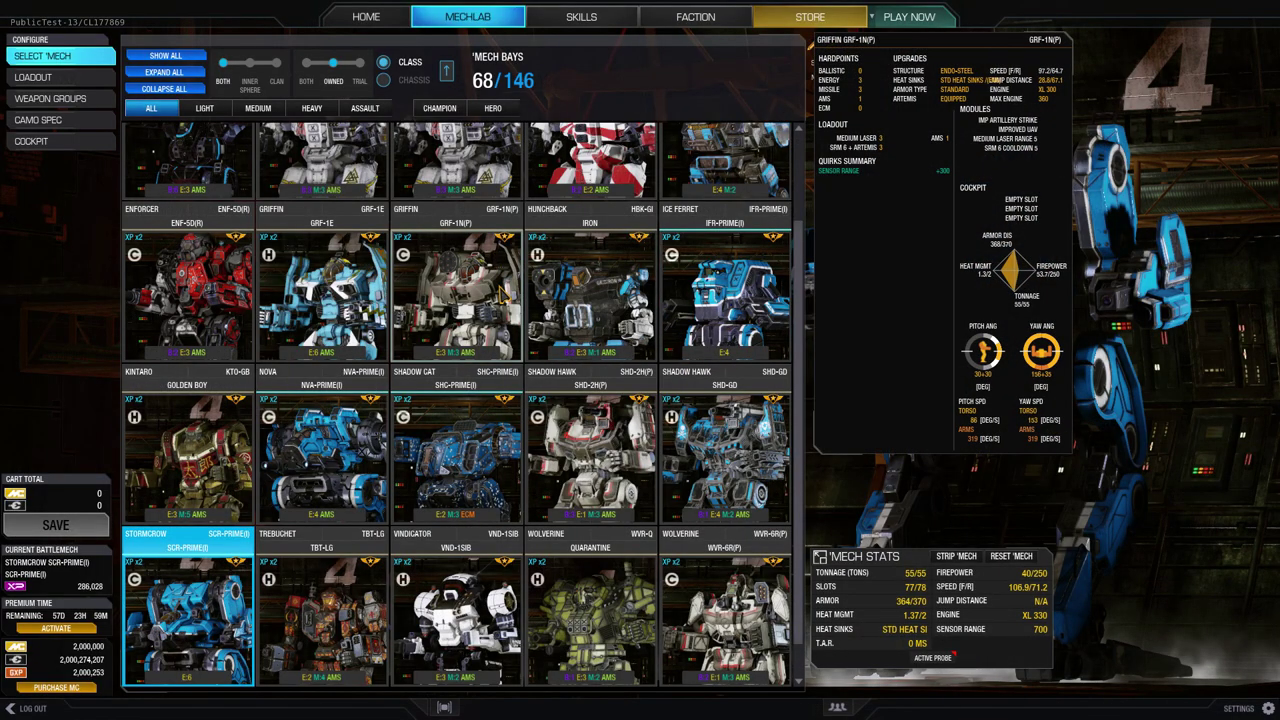
left_click(503, 293)
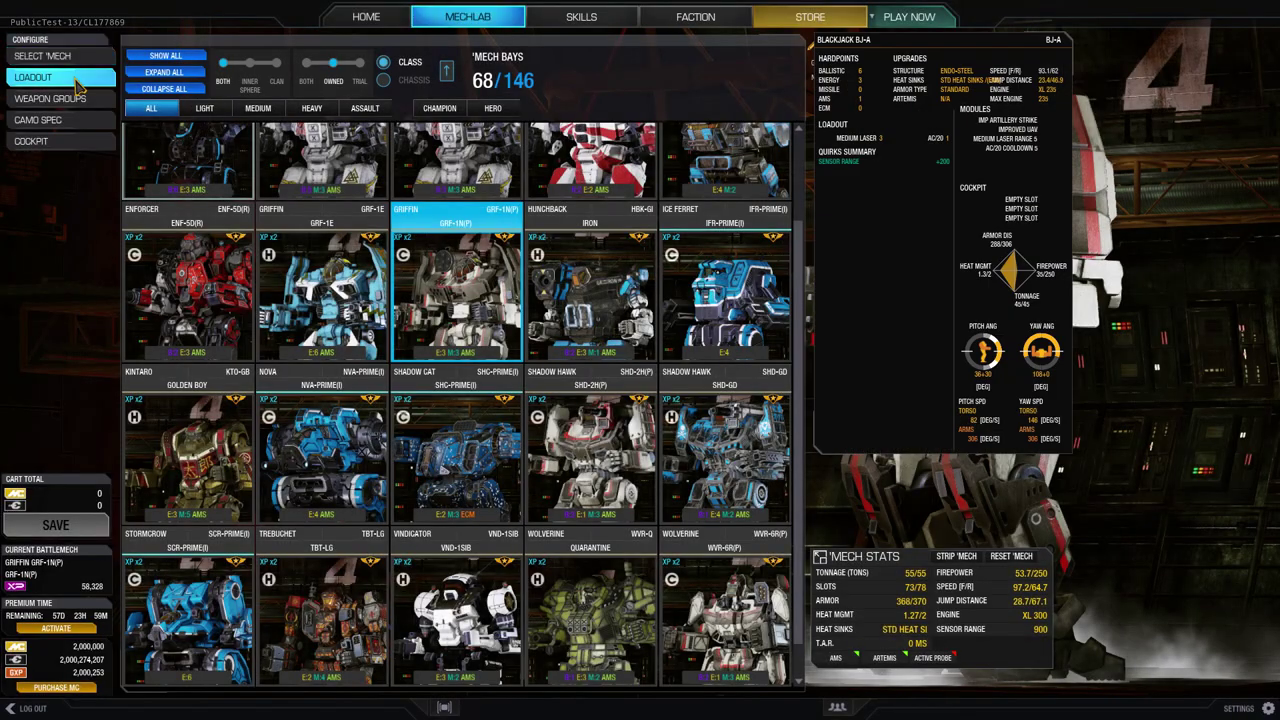
left_click(76, 84)
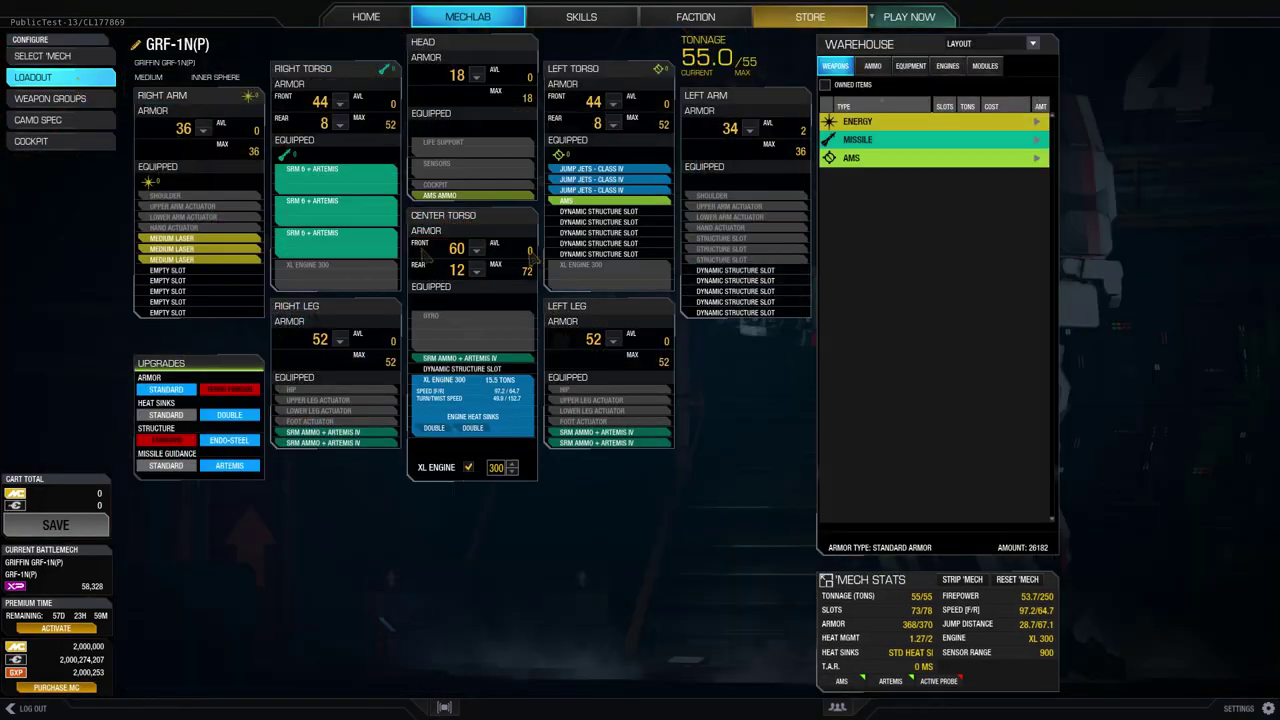
Expand the energy weapons in the warehouse and examine the ER LARGE LASER's stats and damage graph.
left_click(853, 121)
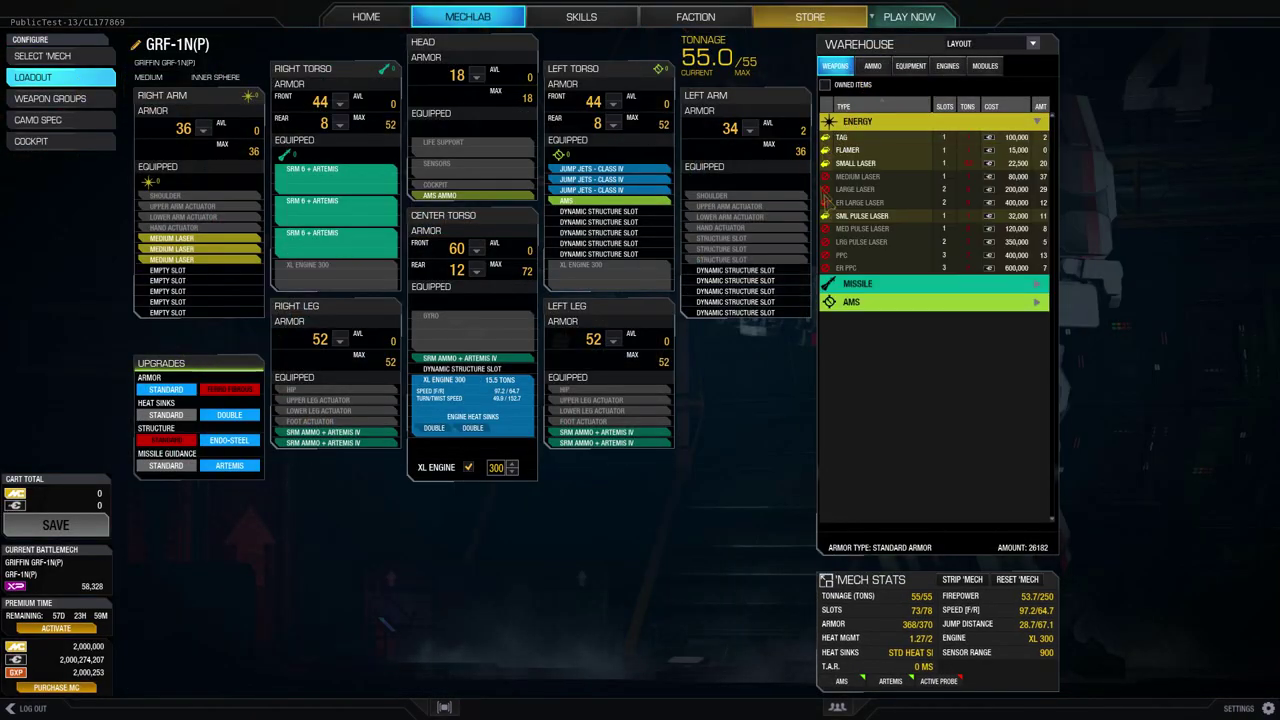
mouse_move(846, 206)
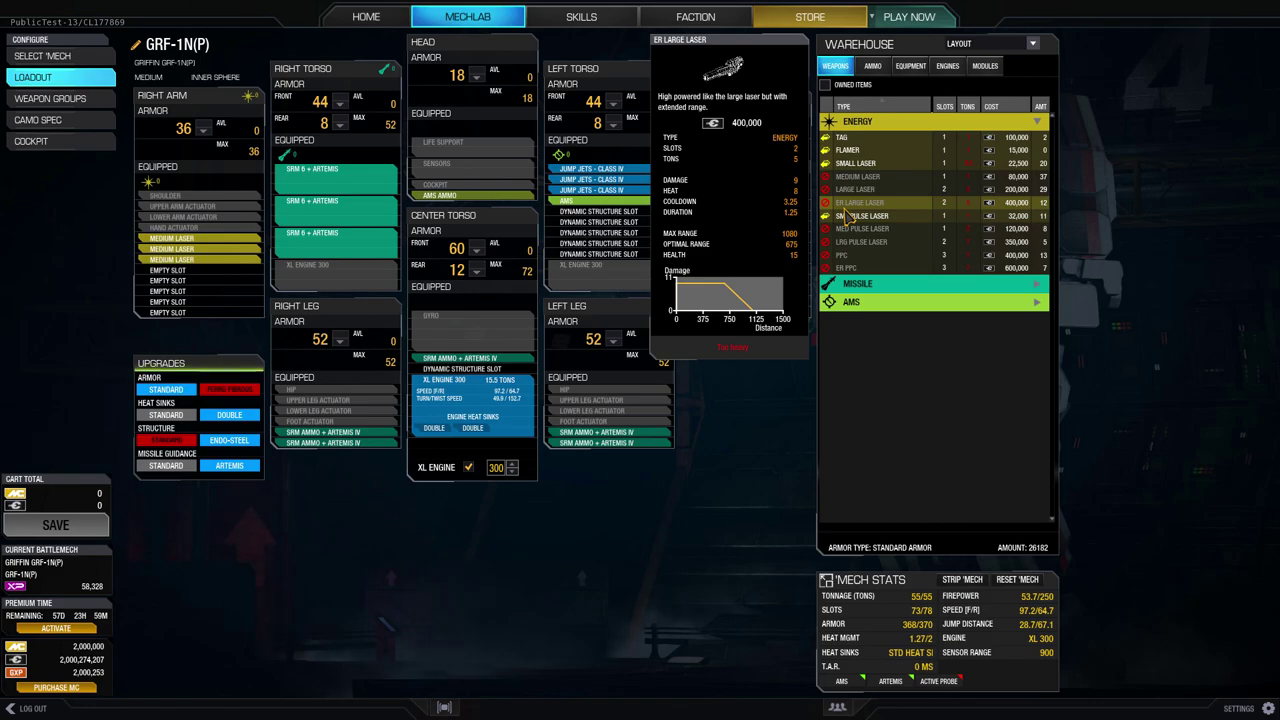
Return to the 'Mech selection and select the medium Clan Stormcrow SCR-PRIME(I).
left_click(55, 56)
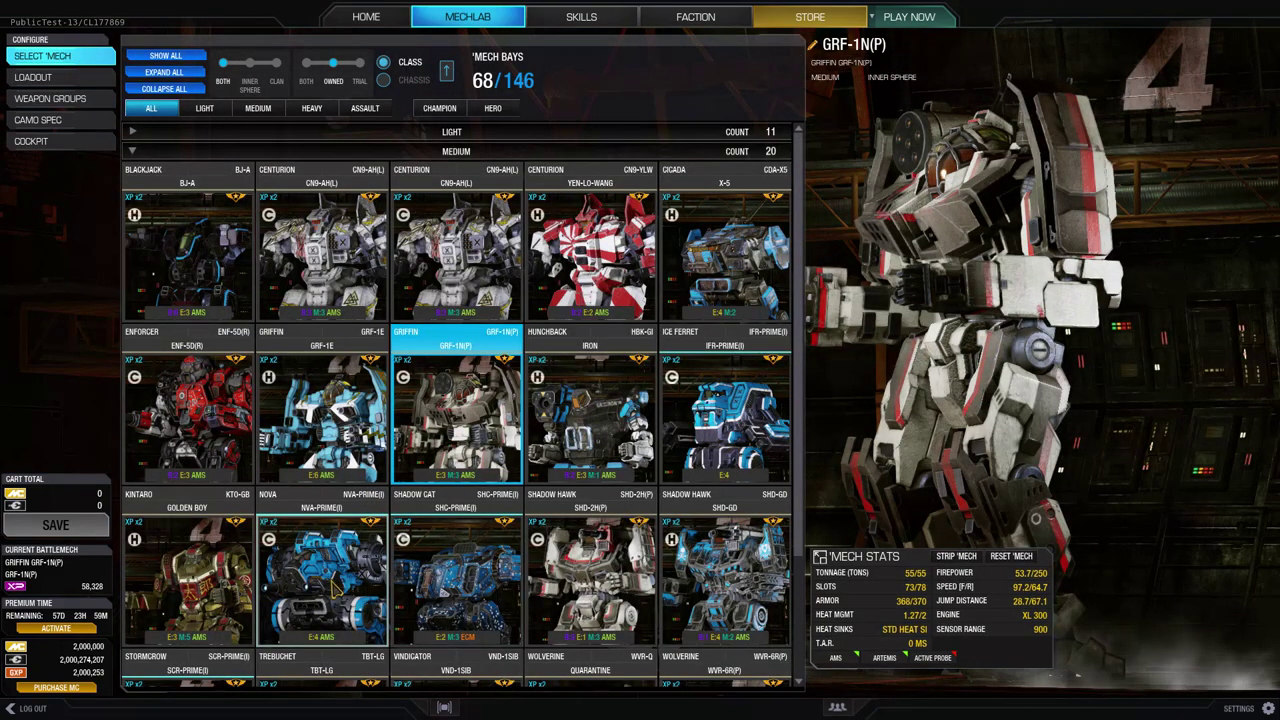
scroll(452, 542, "down", 3)
left_click(200, 617)
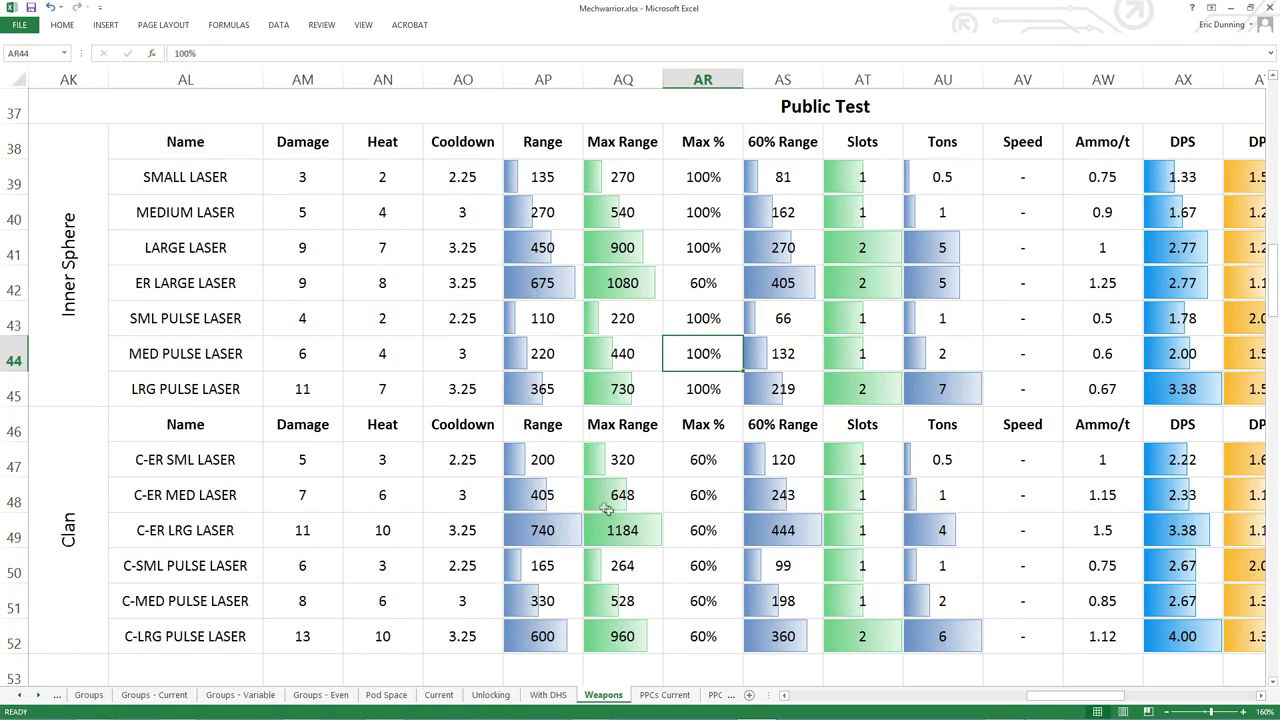
Switch to the Excel weapons sheet and compare the LRG PULSE LASER's Range with the C-LRG PULSE LASER's Range, Max % and Max Range.
left_click(647, 563)
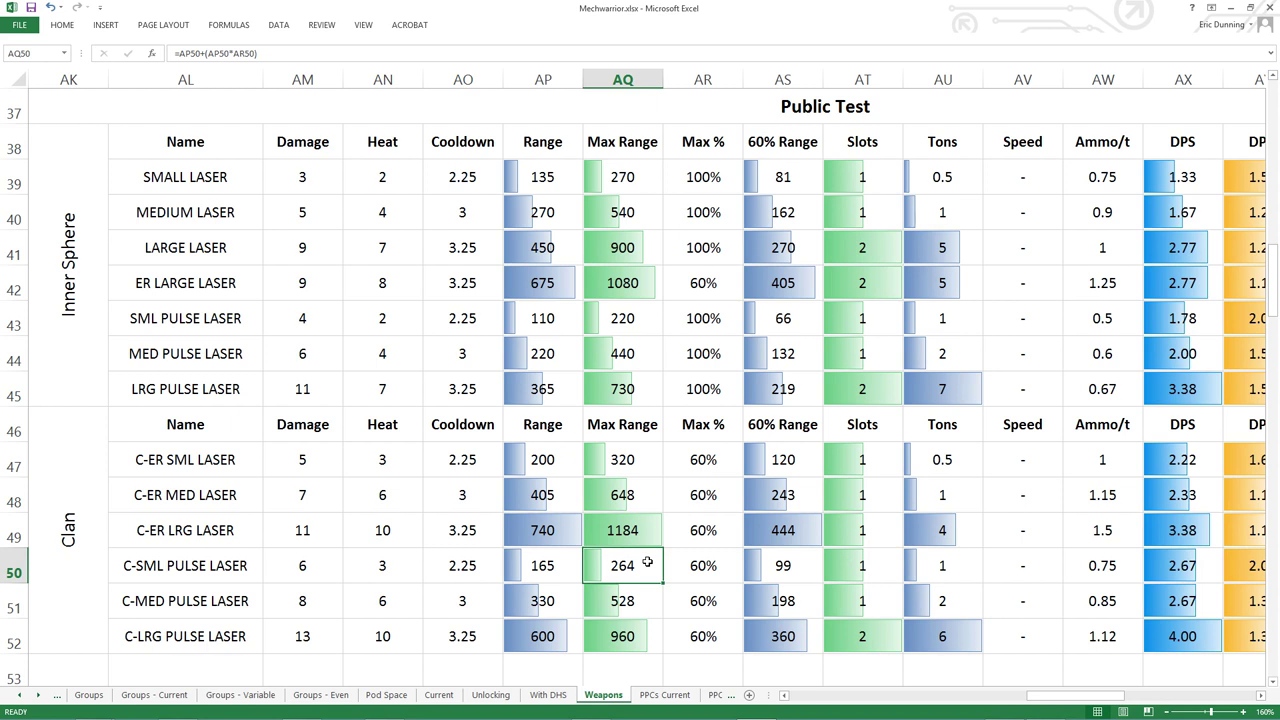
left_click(240, 389)
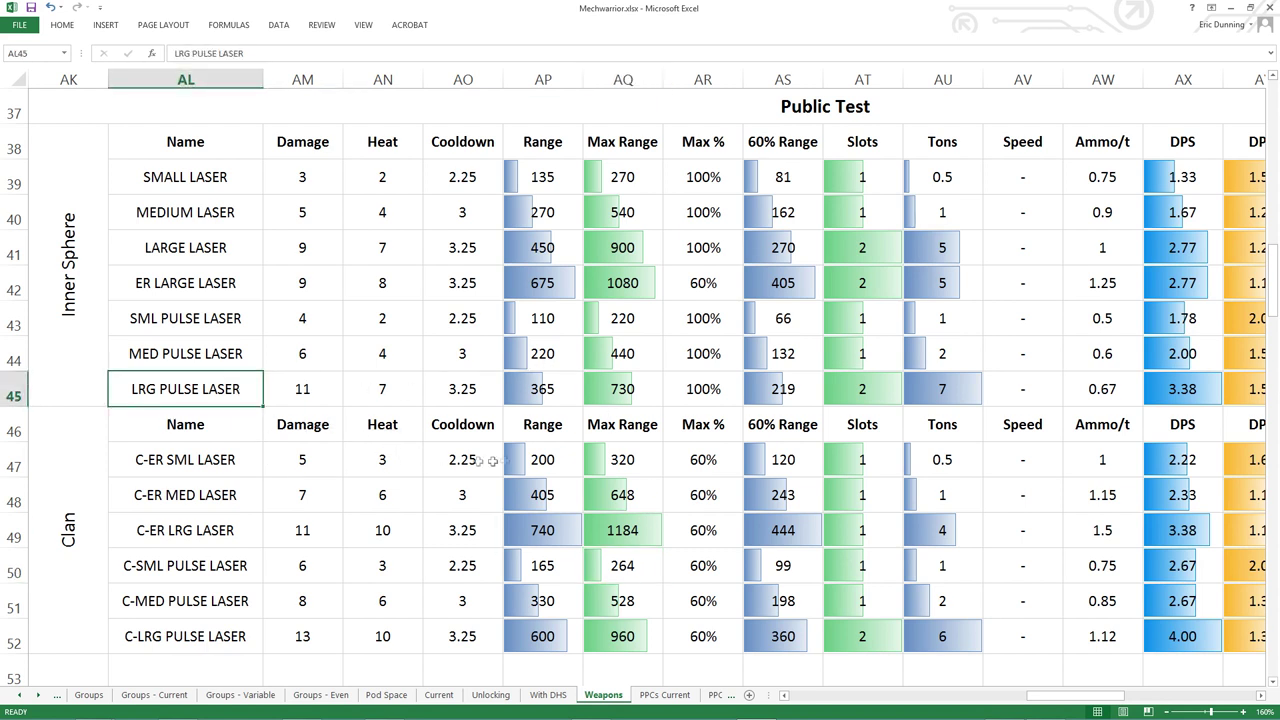
left_click(514, 396)
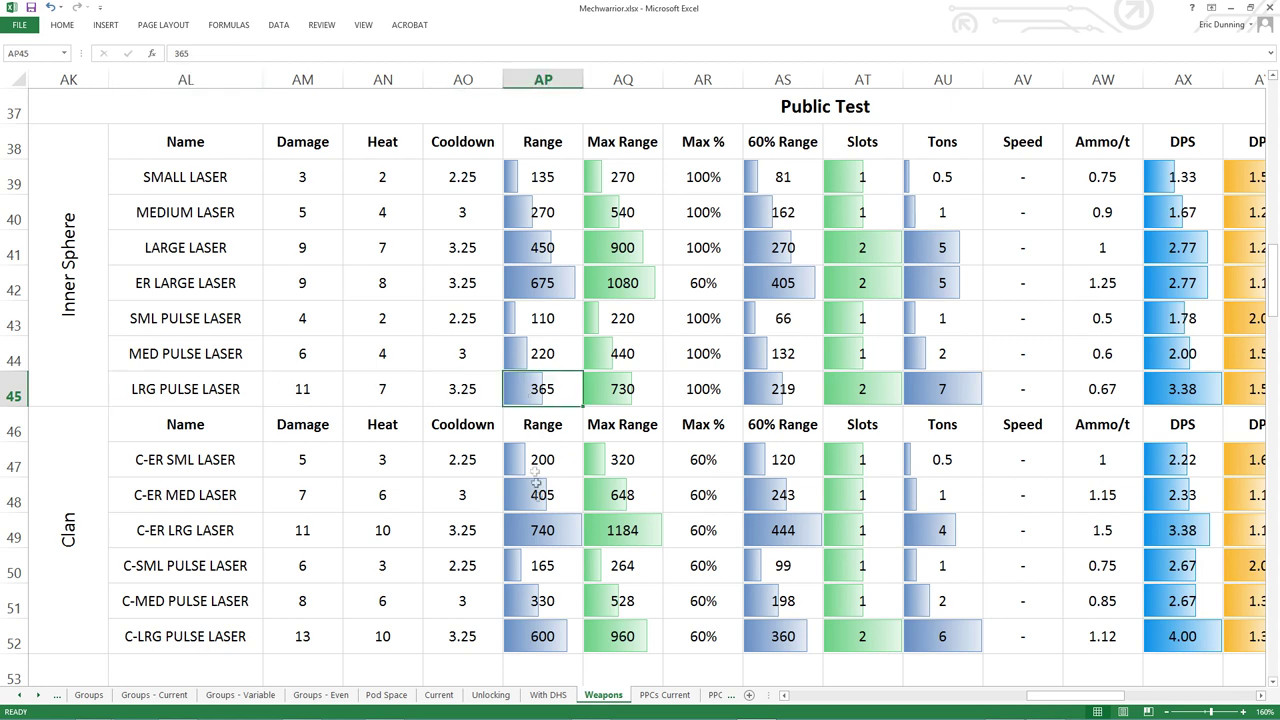
left_click(546, 638)
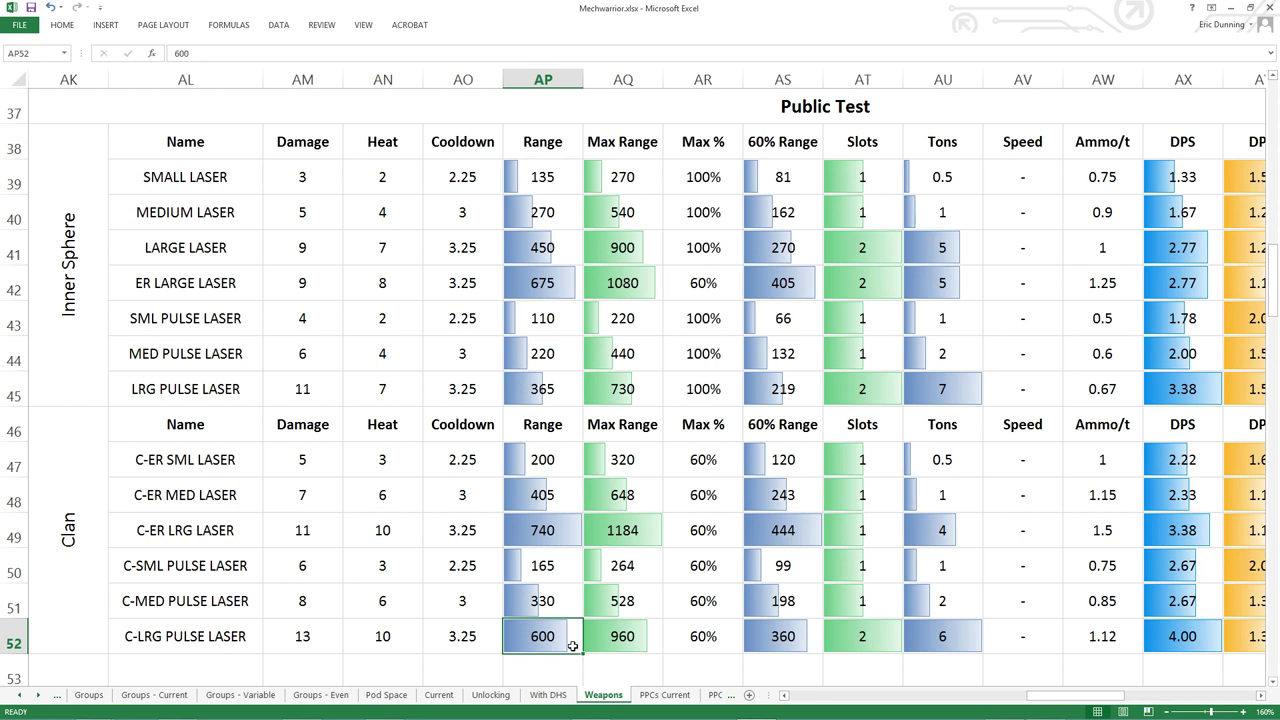
left_click(720, 642)
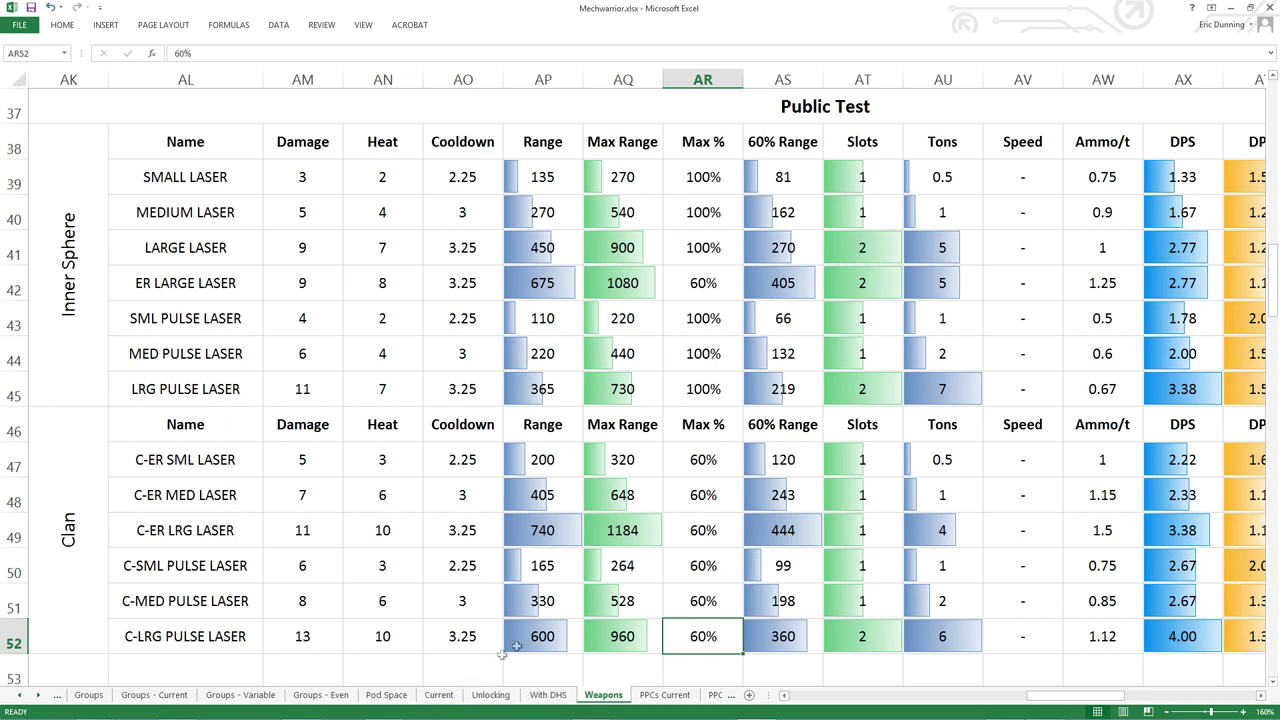
left_click(548, 637)
left_click(614, 640)
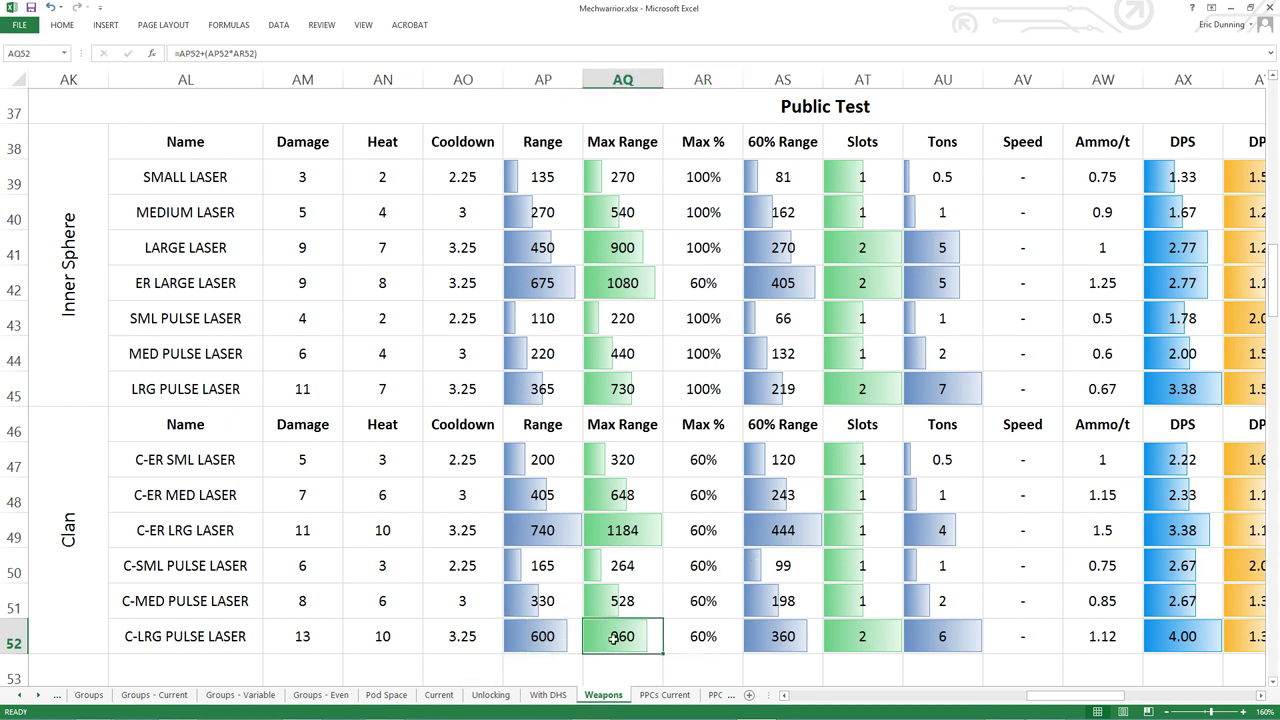
Compare the Max Range of the LRG PULSE LASER and the C-LRG PULSE LASER in the Public Test table.
left_click(560, 389)
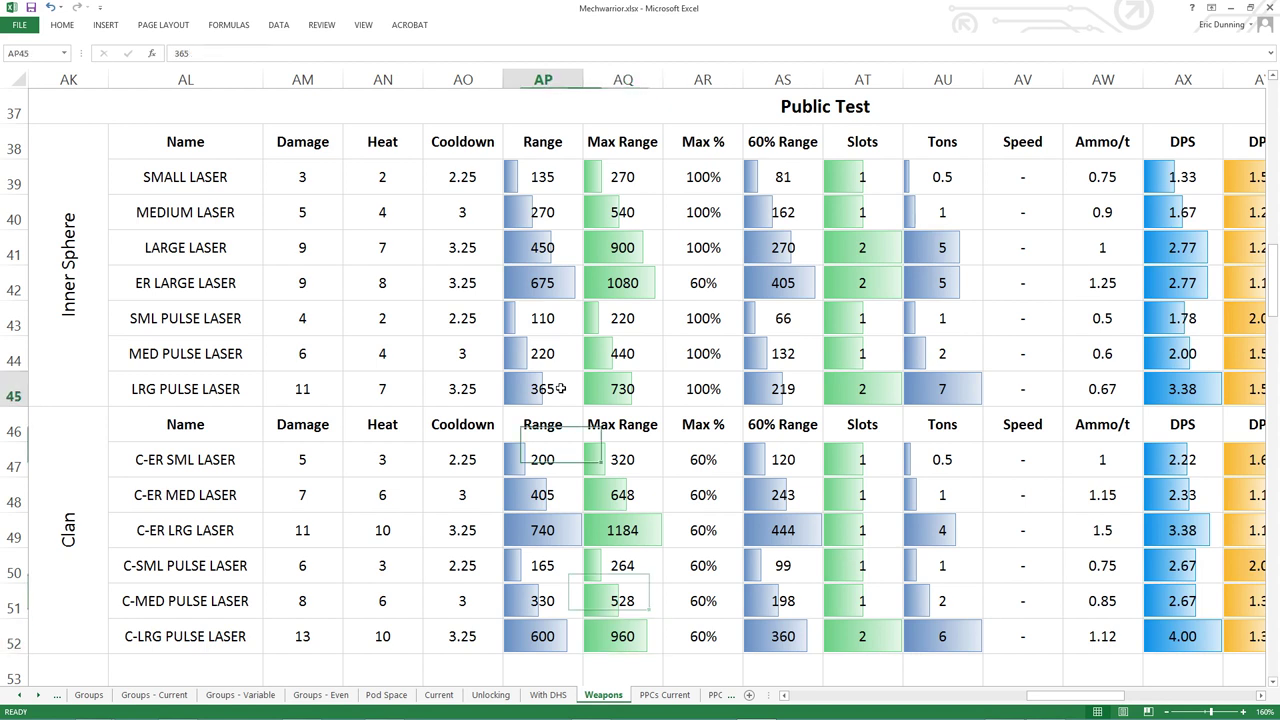
left_click(252, 390)
left_click(619, 391)
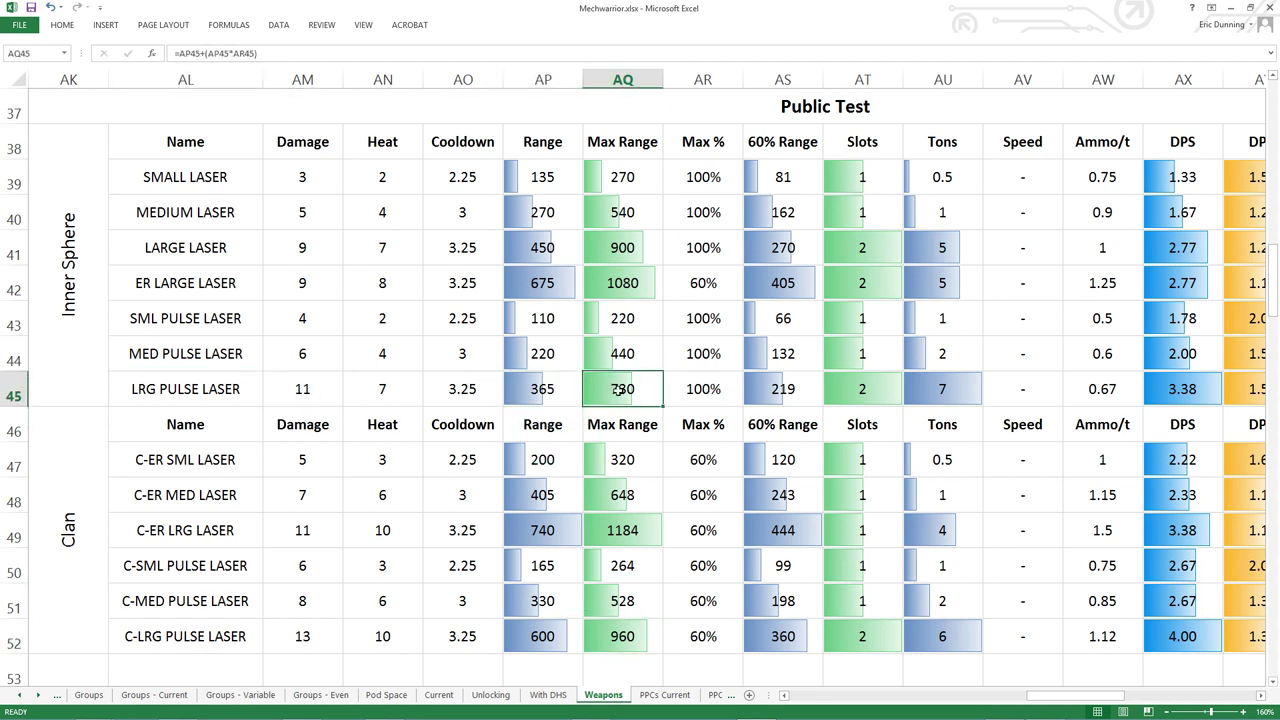
left_click(618, 647)
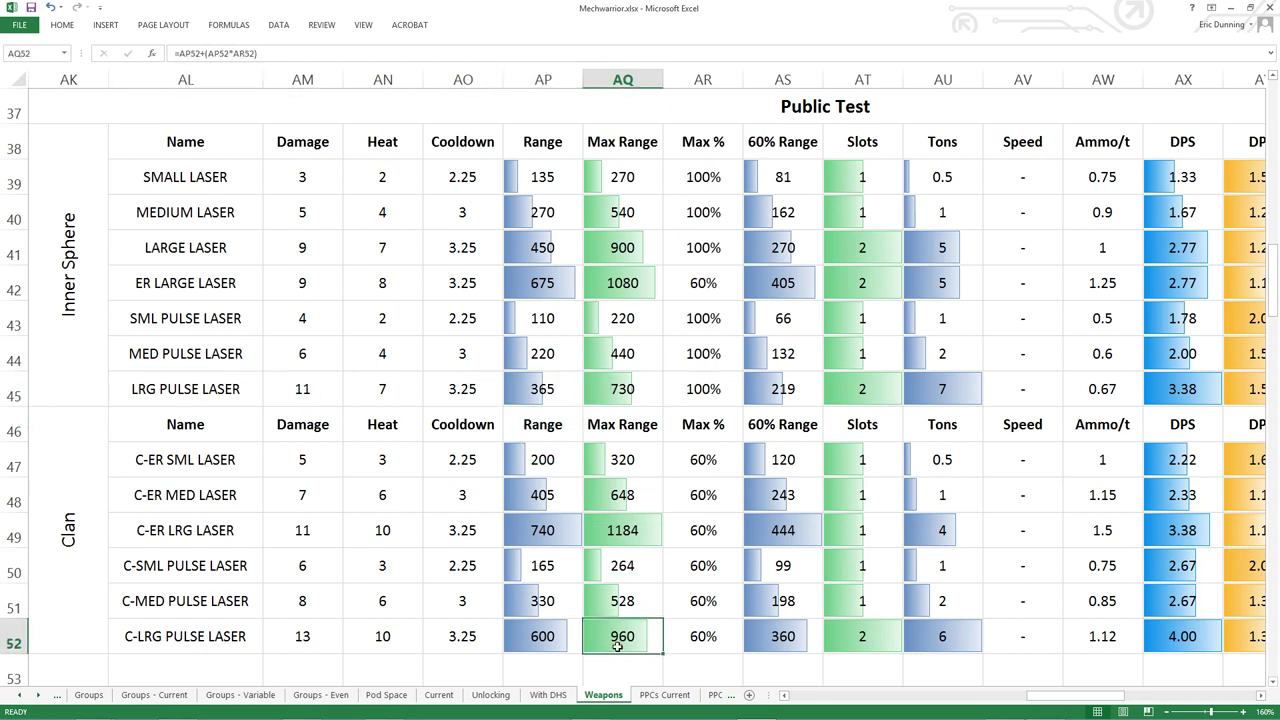
left_click(547, 389)
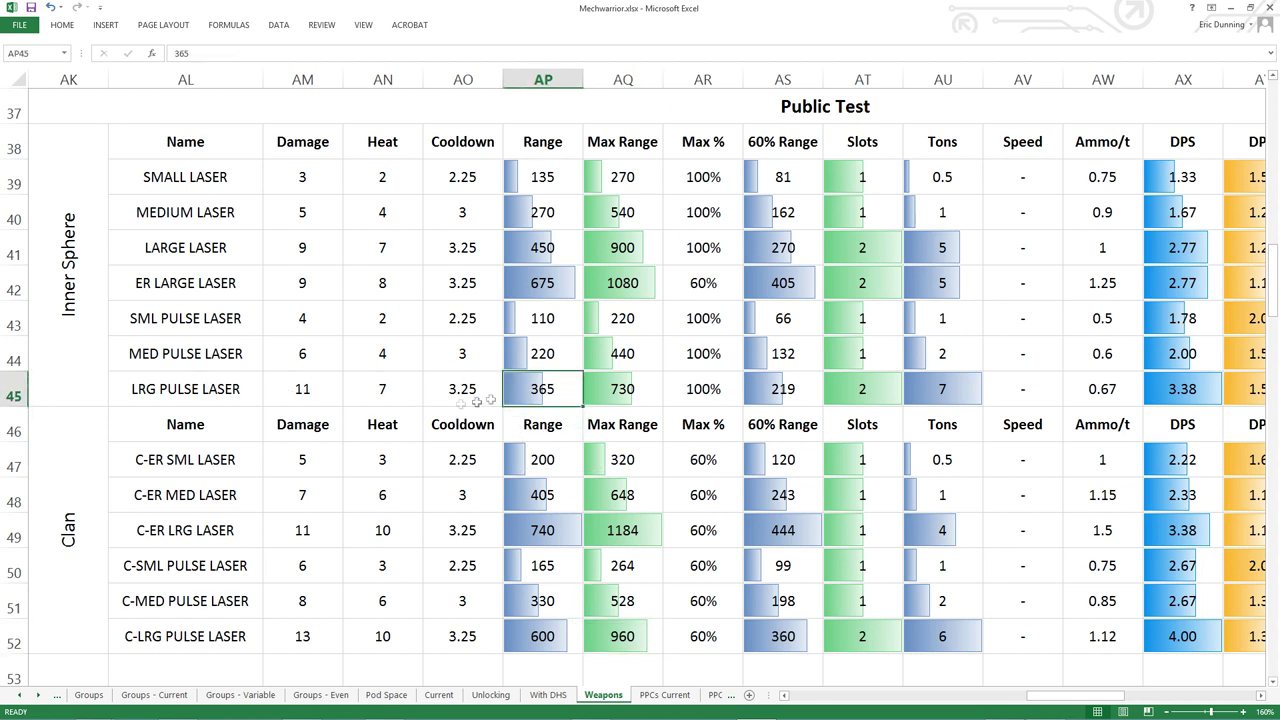
left_click(621, 386)
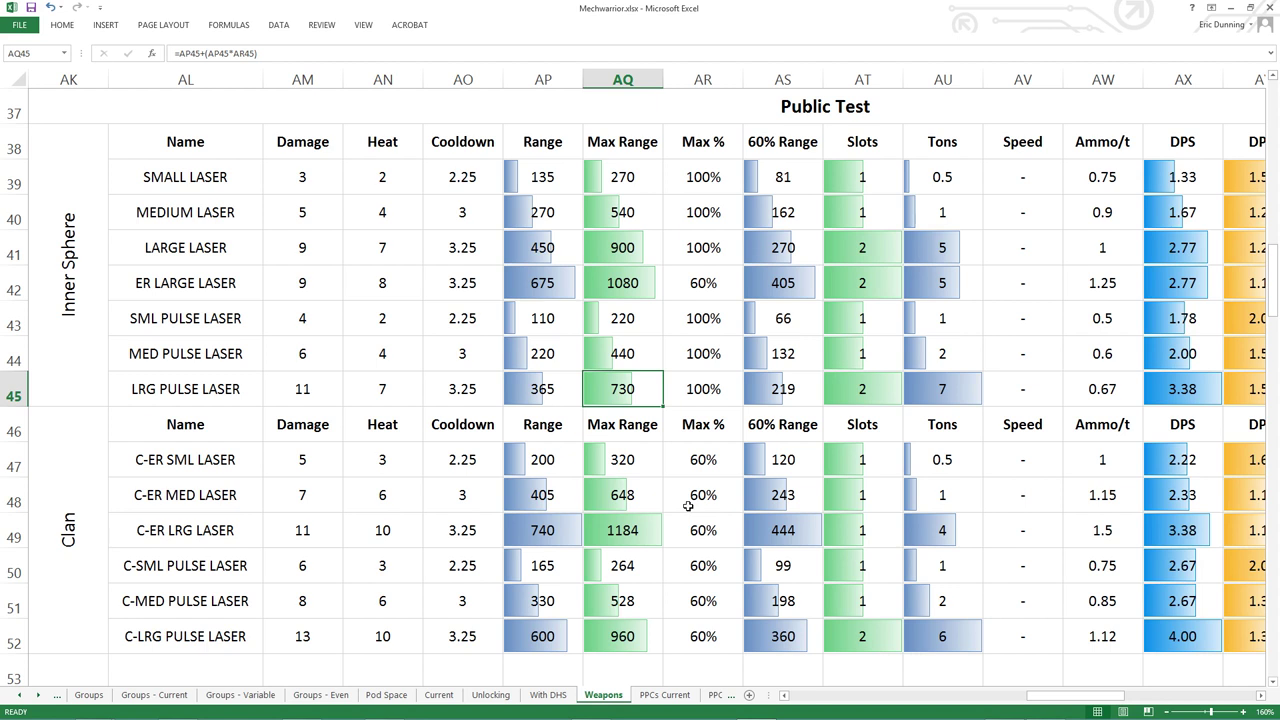
Check the MEDIUM LASER's Range and highlight the ER LARGE LASER row from Name to Max %.
left_click(563, 212)
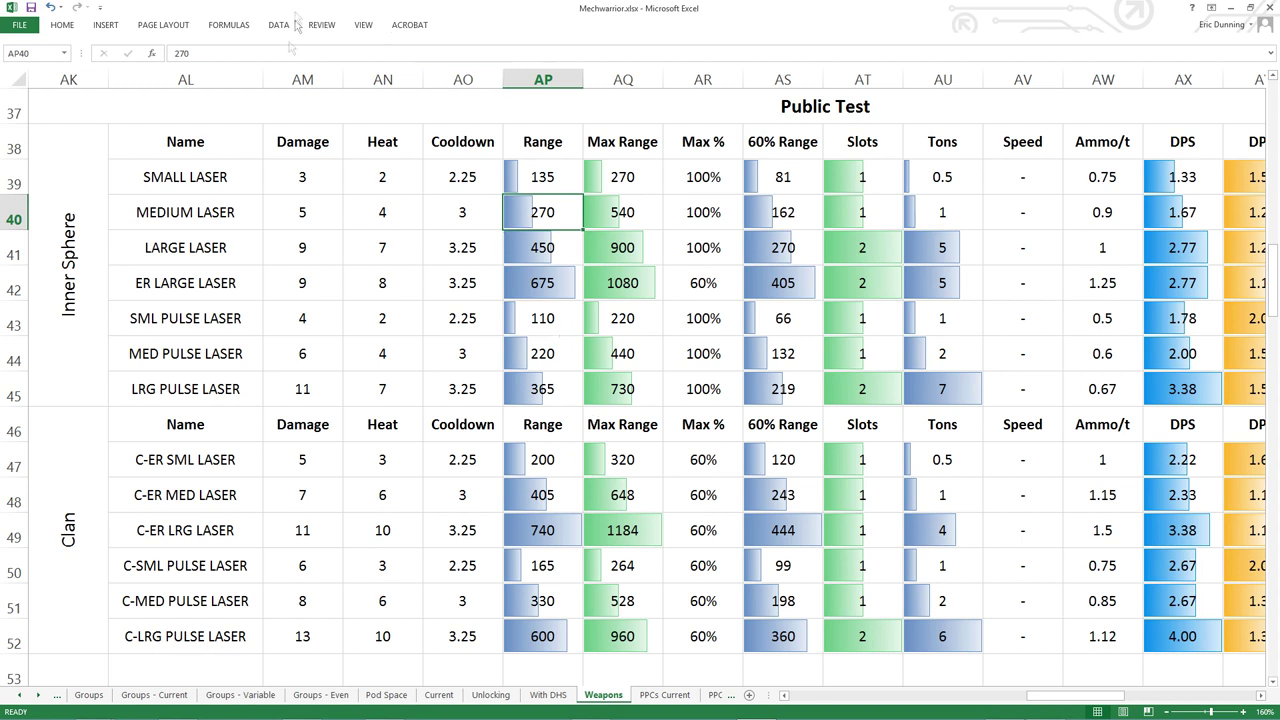
left_click_drag(180, 286, 718, 287)
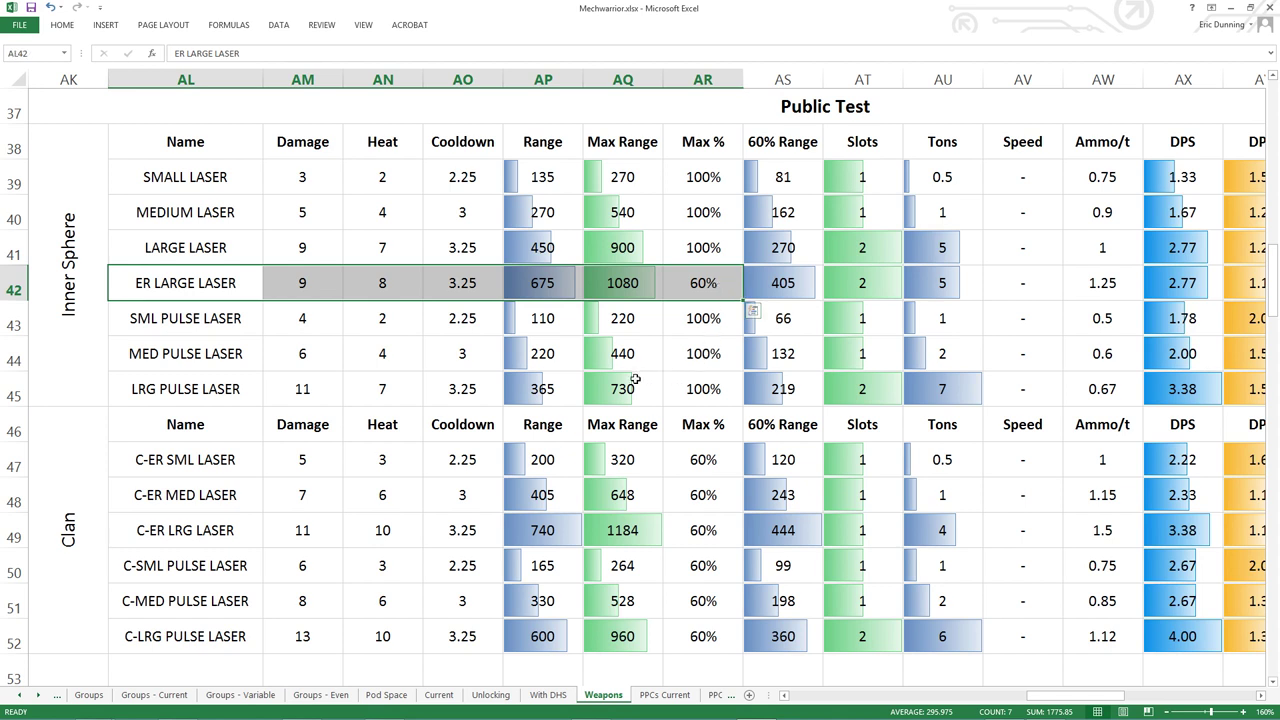
Try a Max % of 50% for all Clan lasers in the Public Test table and undo the fill.
left_click(715, 460)
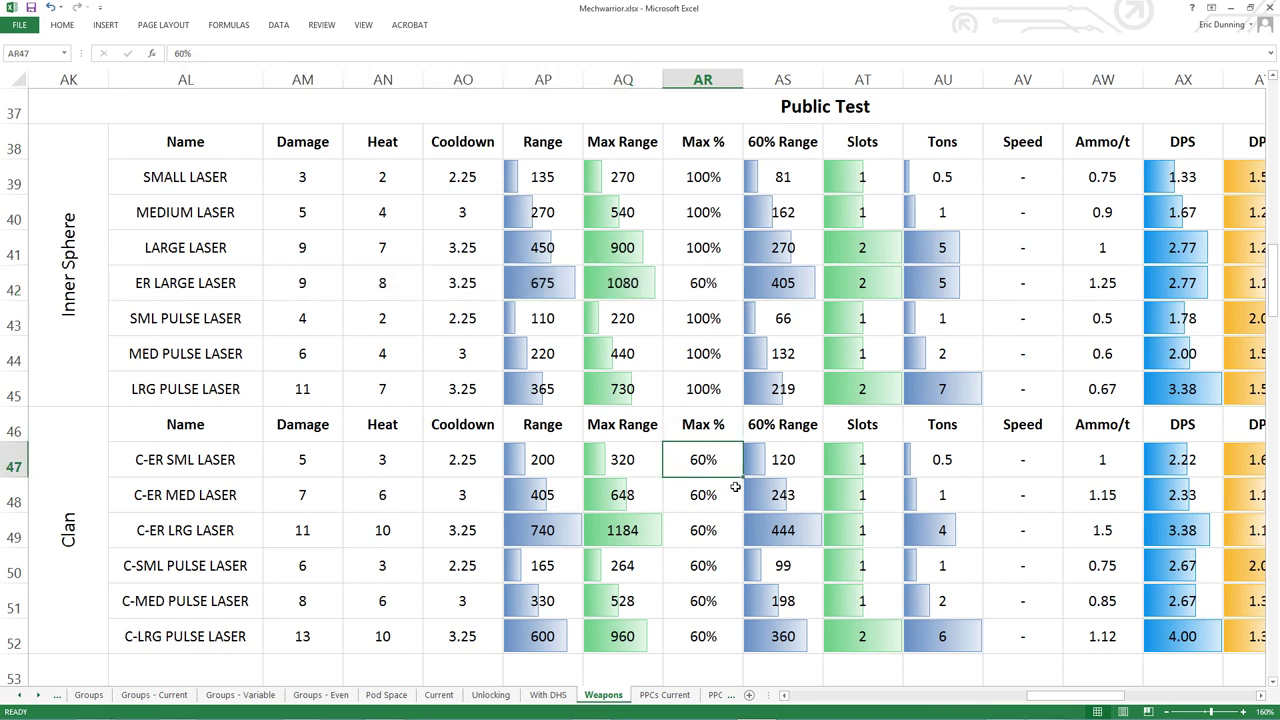
type("50")
key("Return")
left_click(728, 448)
left_click_drag(743, 477, 732, 627)
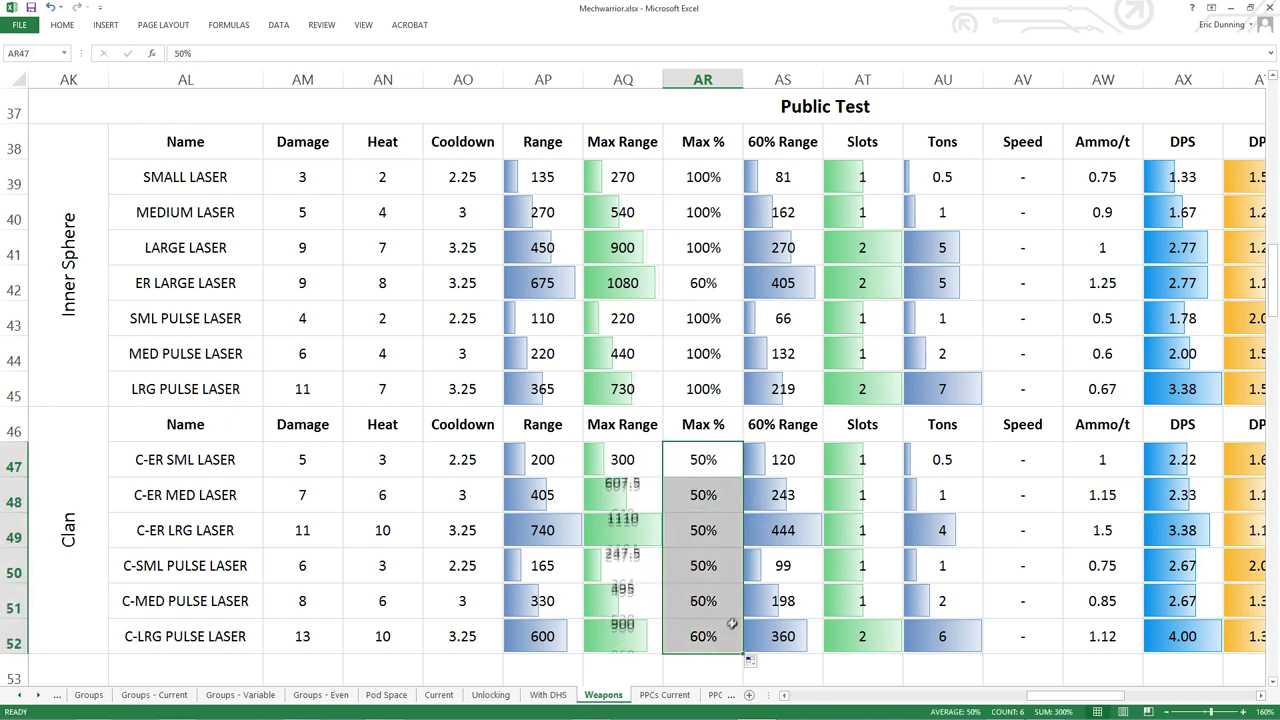
key("Down")
key("Down")
key("Down")
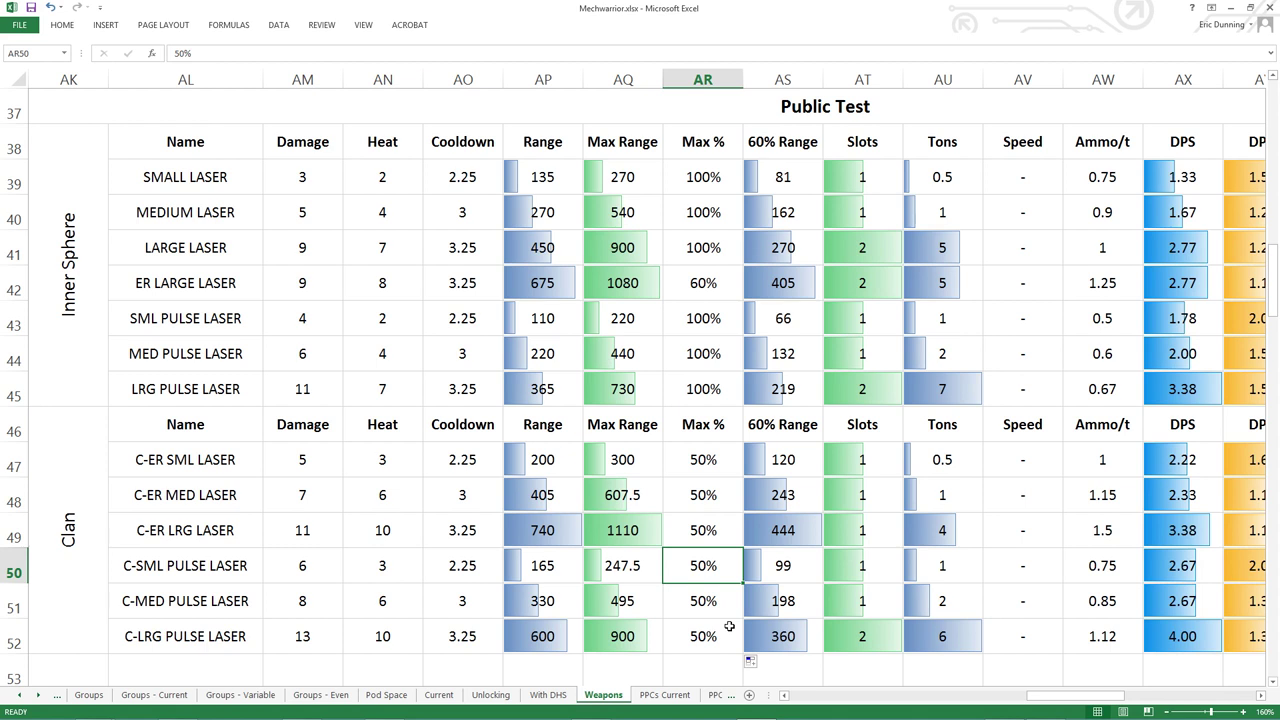
key("ctrl+z")
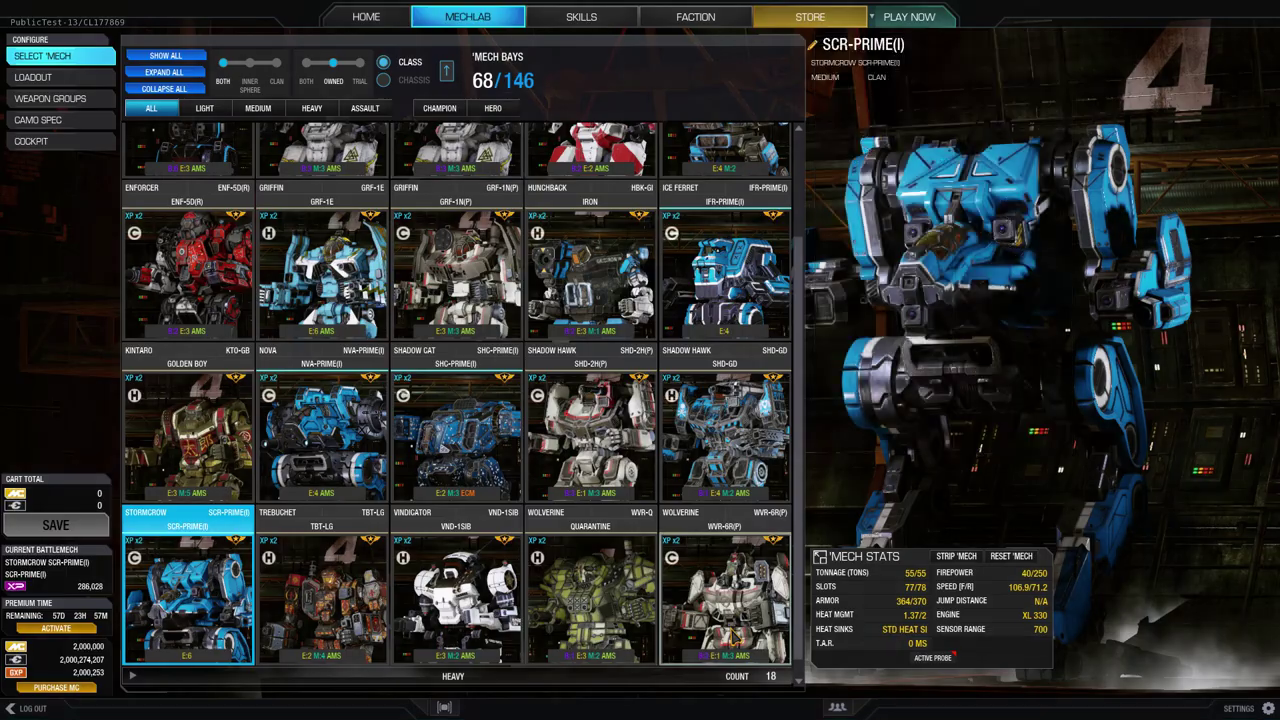
Switch to the patch notes and read the Clan Laser Maximum Ranges and Targeting Mechanics sections.
key("alt+Tab")
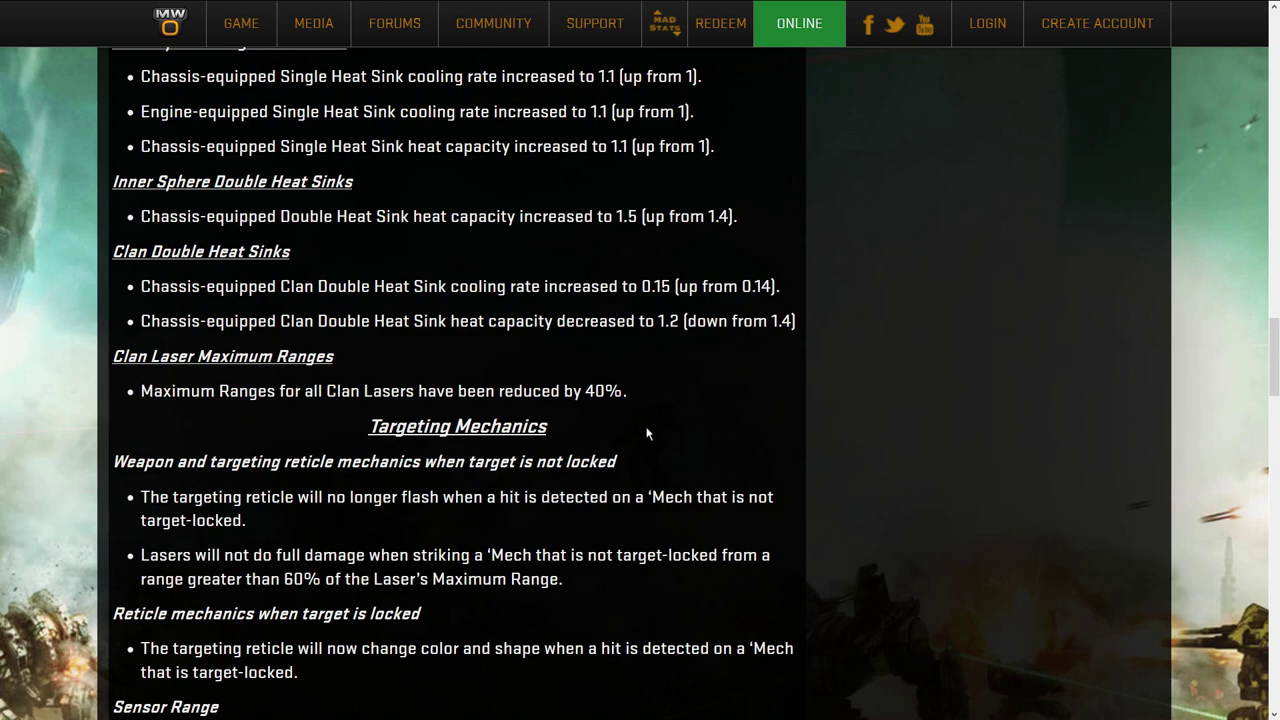
scroll(647, 433, "down", 3)
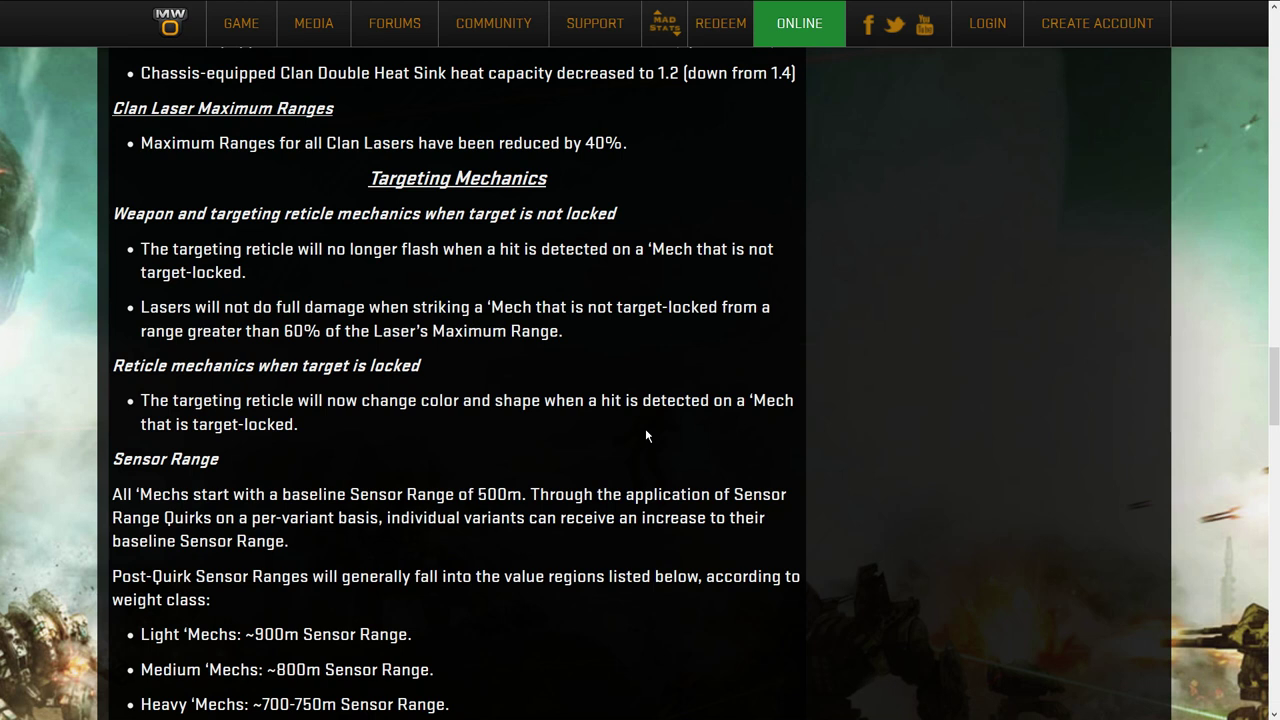
Switch back to the MechWarrior Online client and launch the Testing Grounds on the Frozen City Night map with the Stormcrow.
key("alt+Tab")
key("alt+Tab")
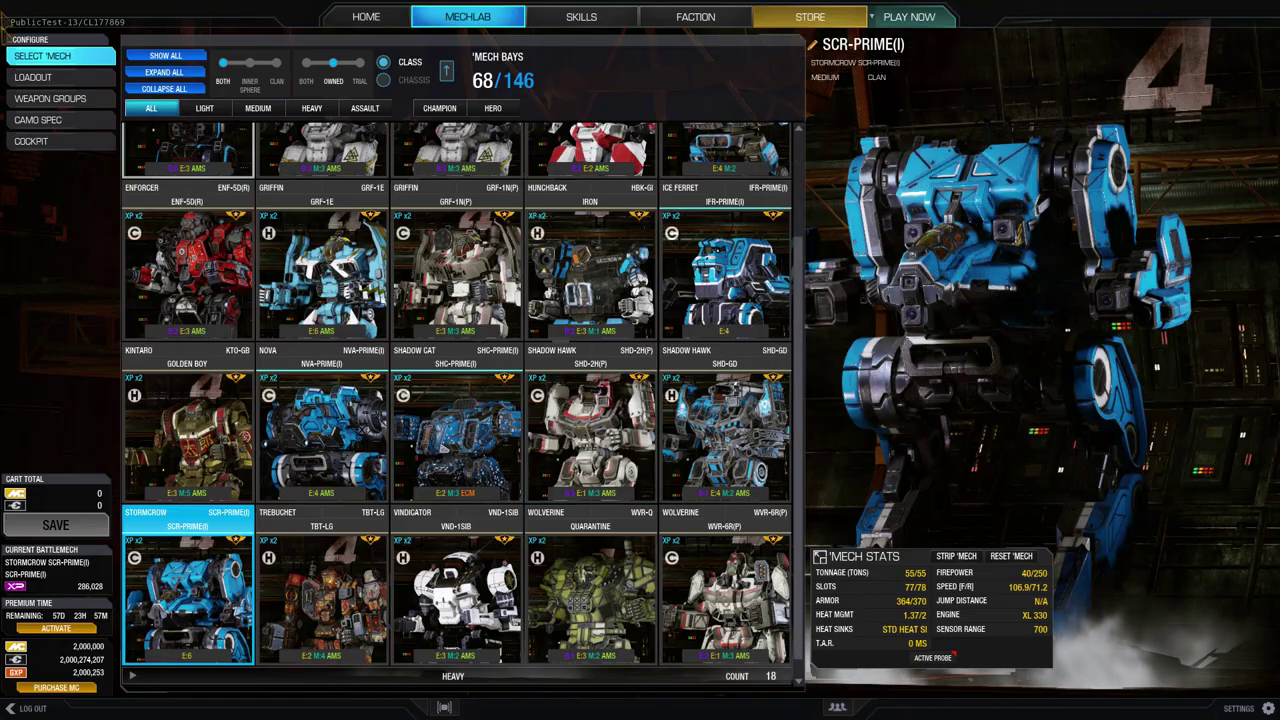
left_click(410, 20)
left_click(62, 183)
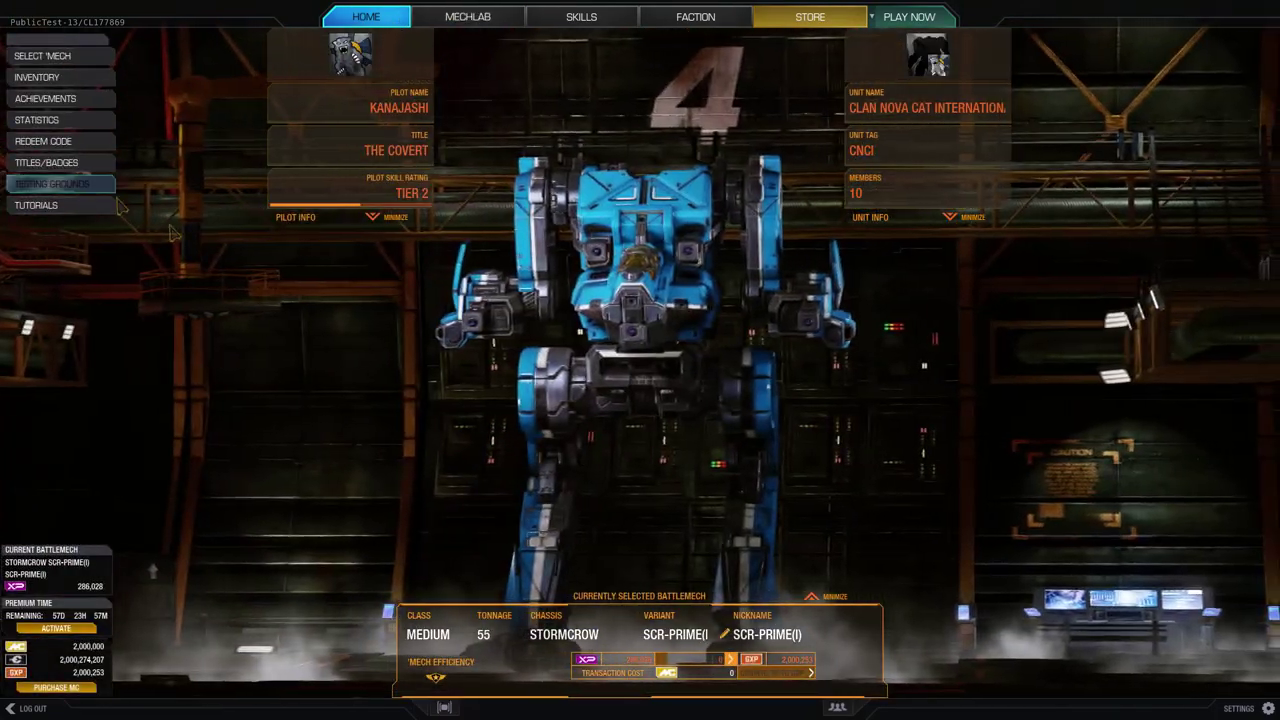
left_click(629, 374)
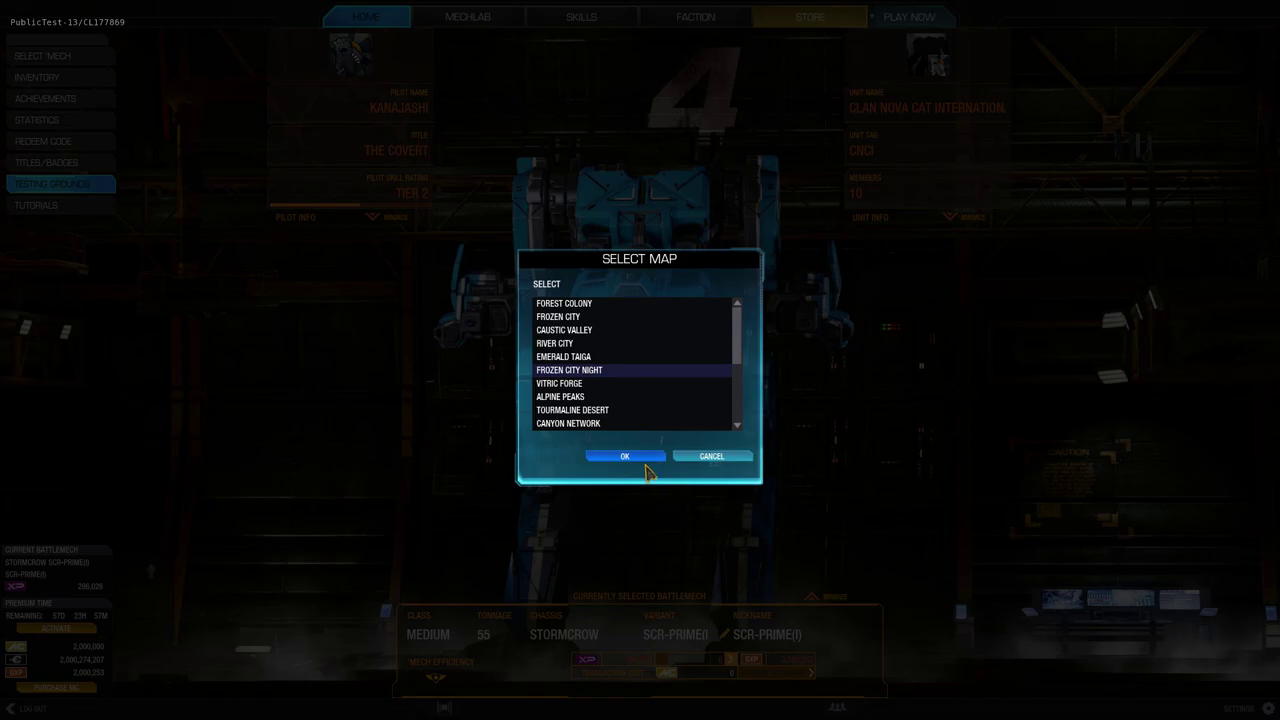
left_click(628, 456)
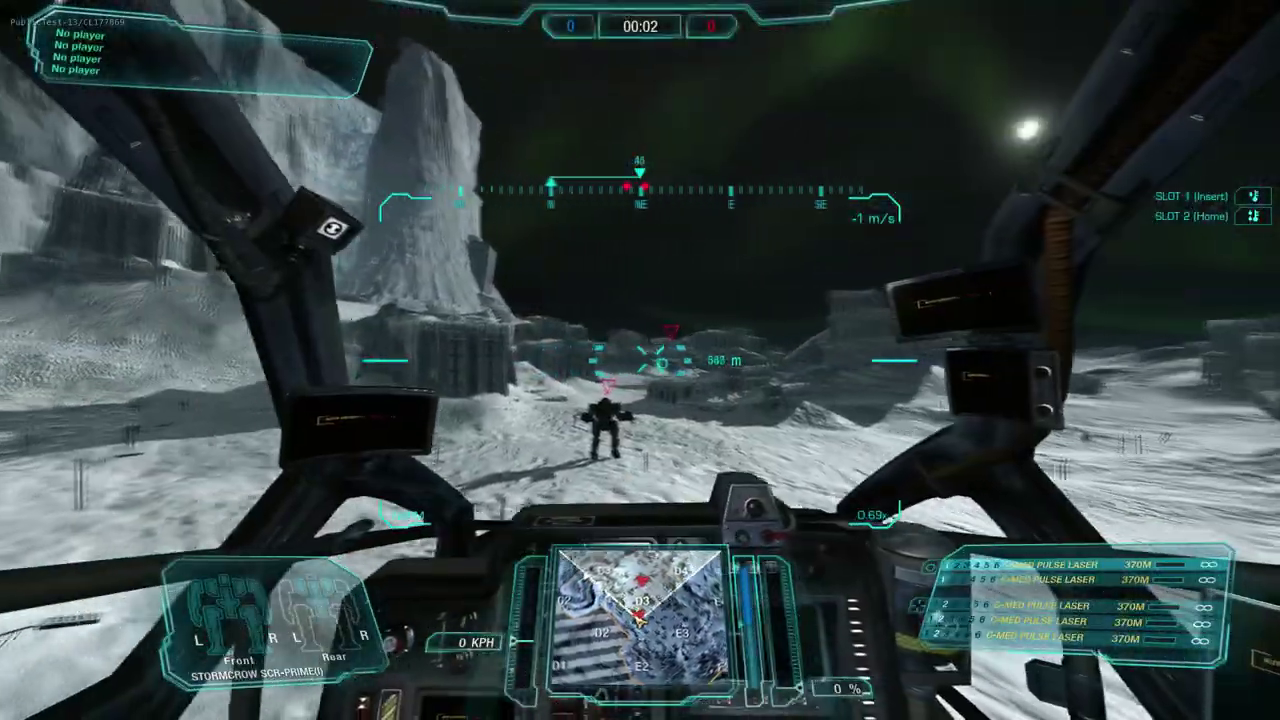
Target the Cicada CDA-2A and fire the C-MED PULSE LASER groups toward the nearer untargeted 'Mech.
key("r")
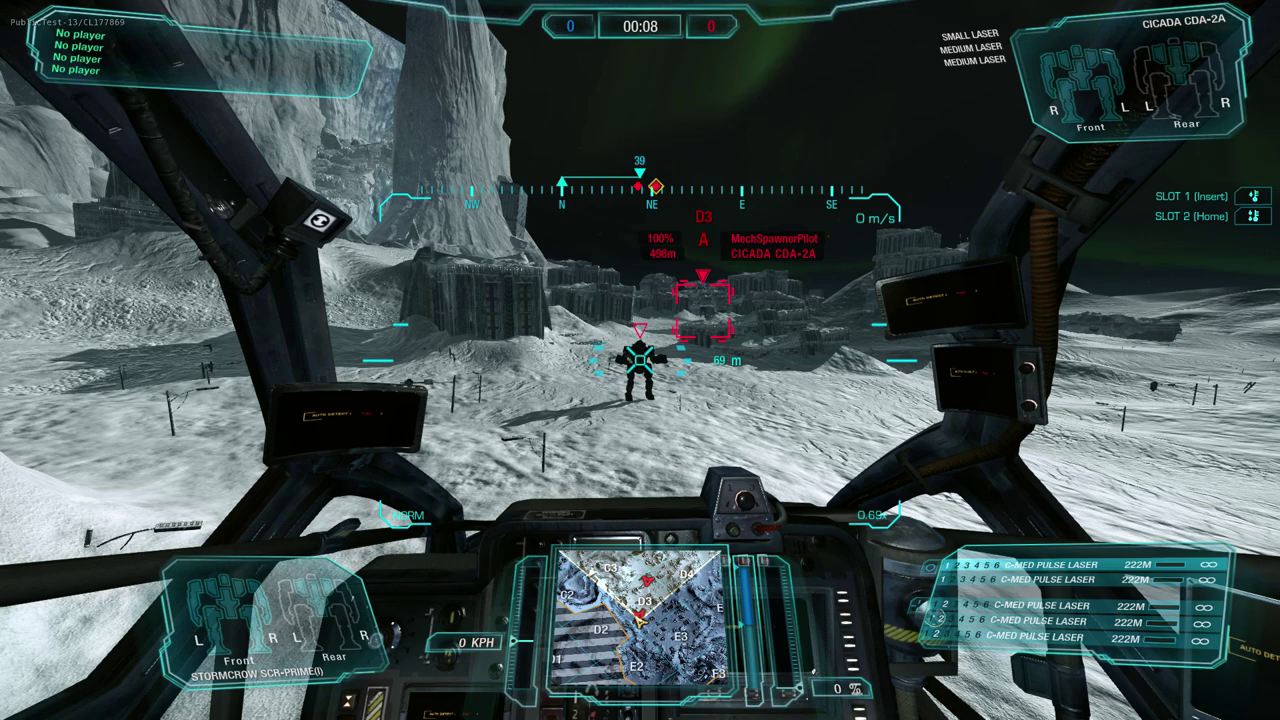
left_click(640, 360)
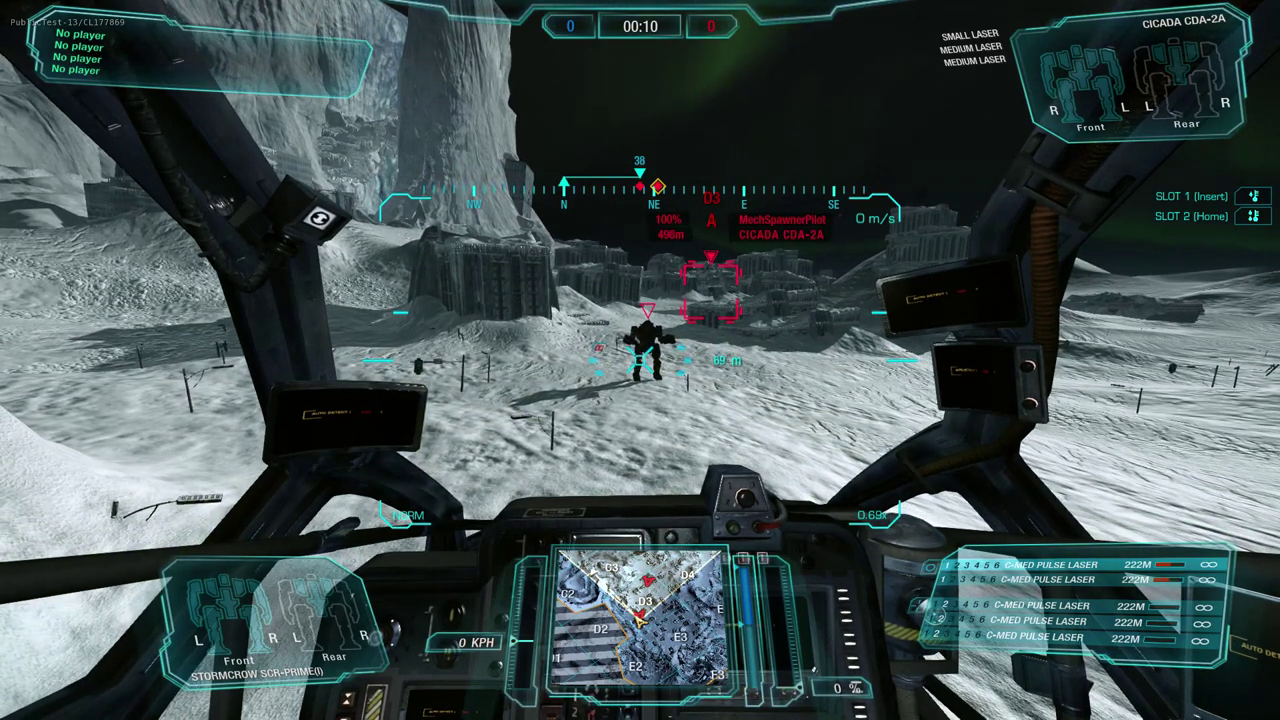
right_click(640, 360)
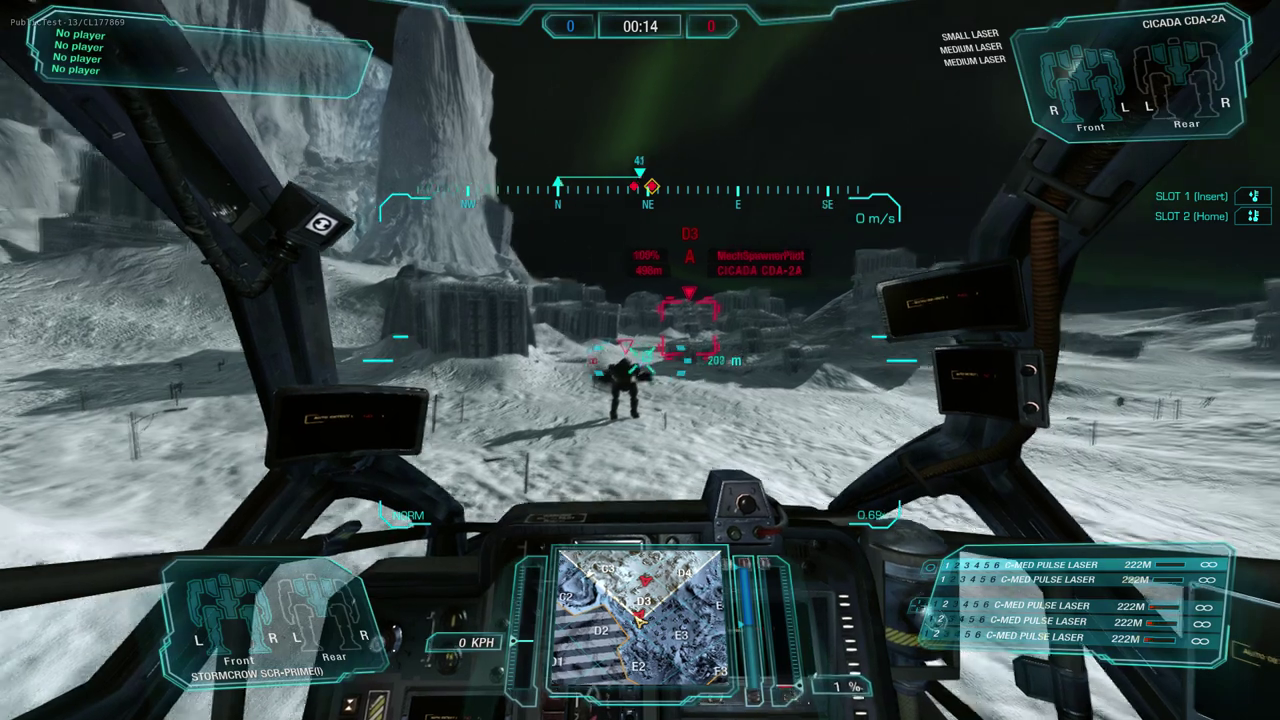
Switch to third-person view with the advanced zoom and fire the C-MED PULSE LASERs at the targeted Cicada CDA-2A.
key("F4")
key("b")
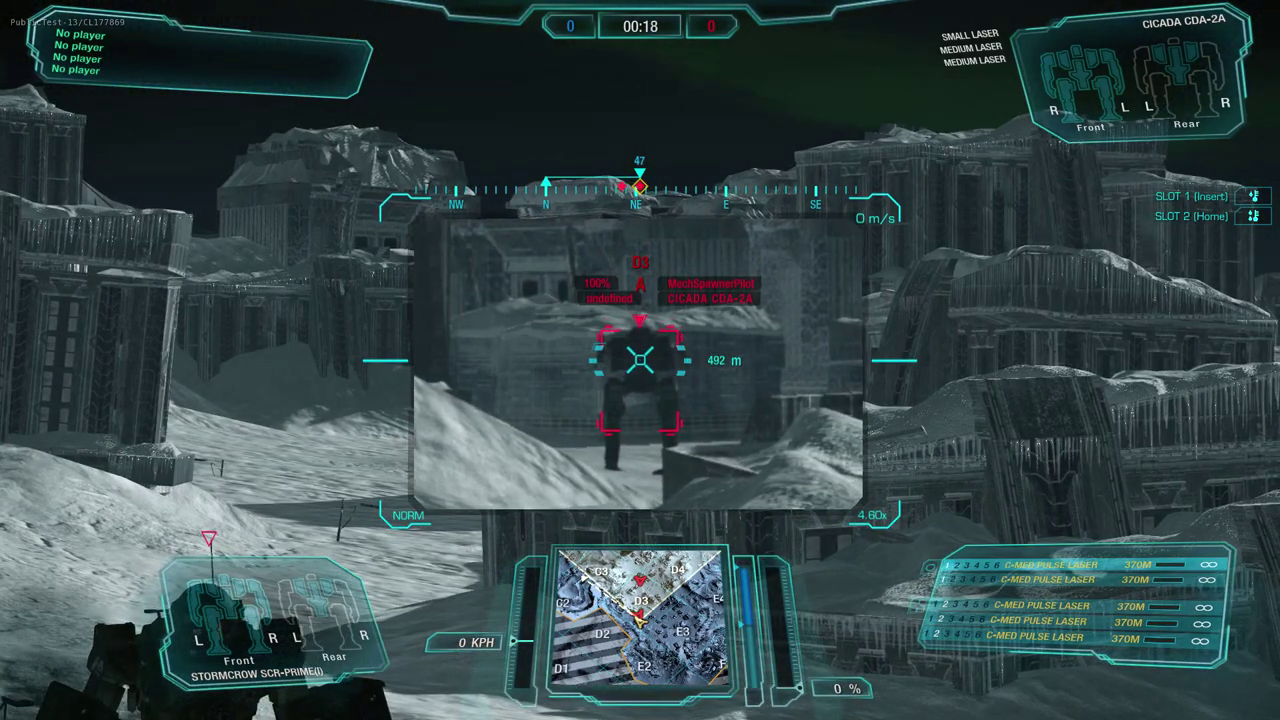
left_click(640, 360)
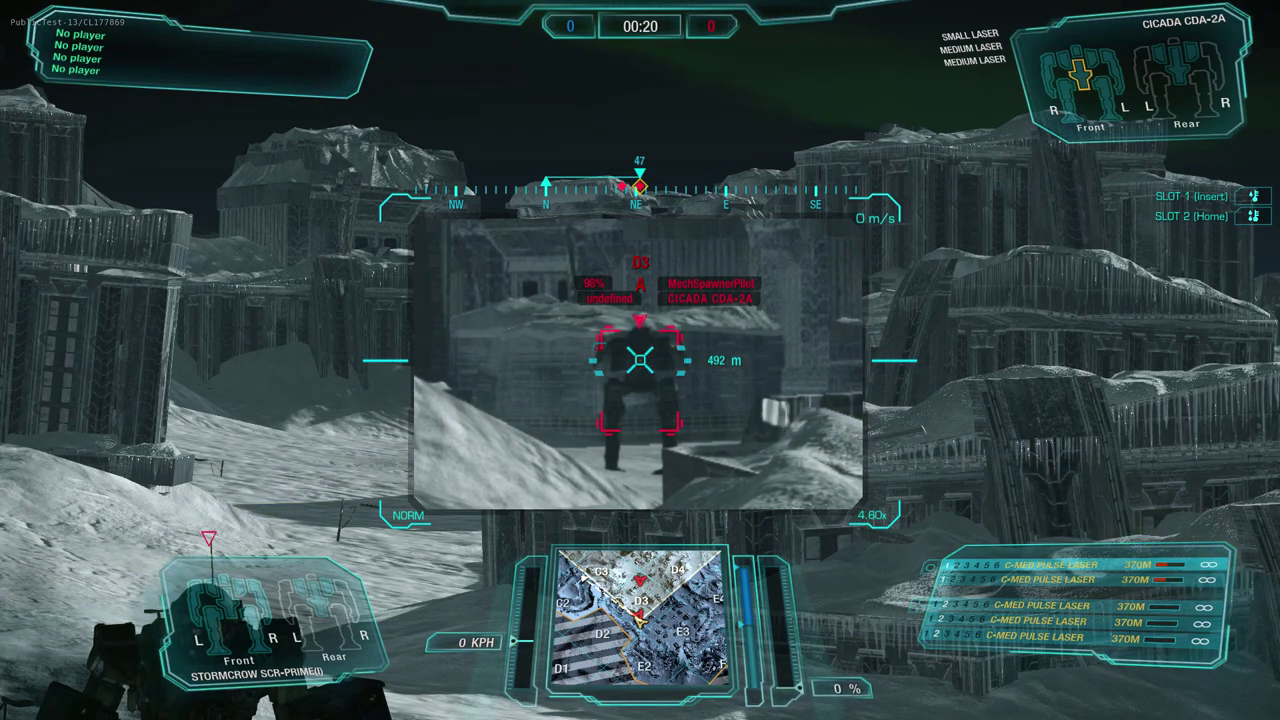